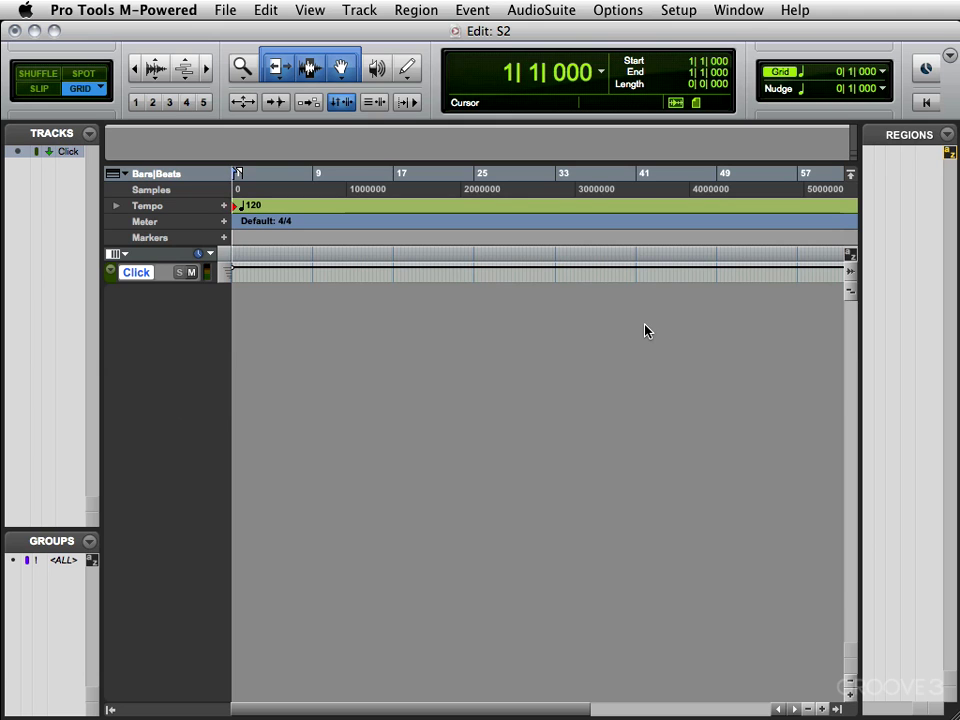
In the Mix window, start a new-track row for one stereo Instrument Track.
key(super+equal)
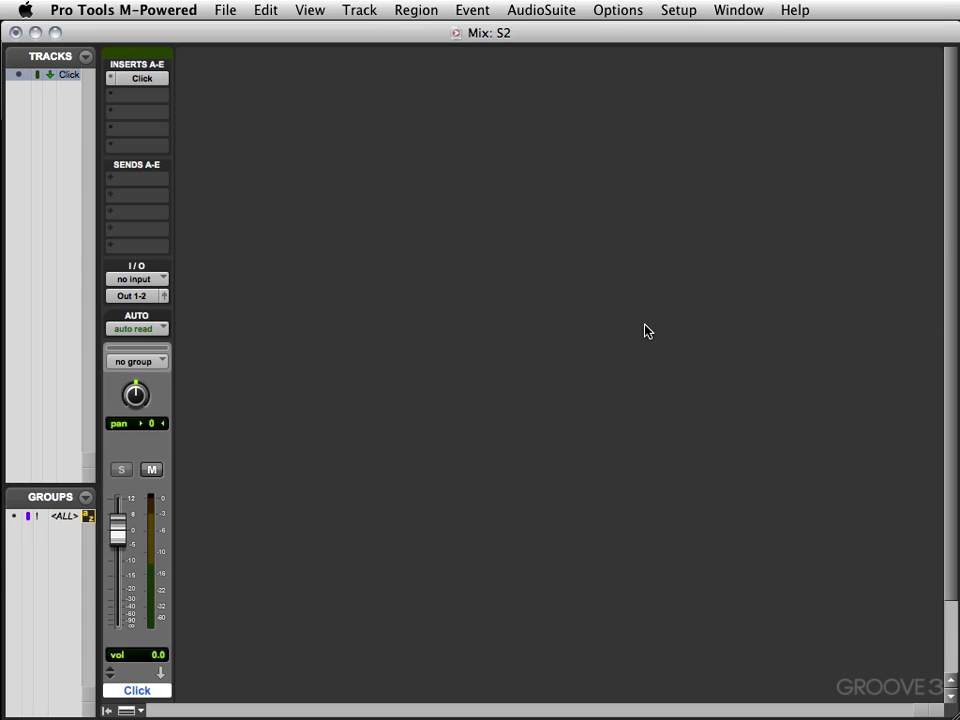
click(357, 15)
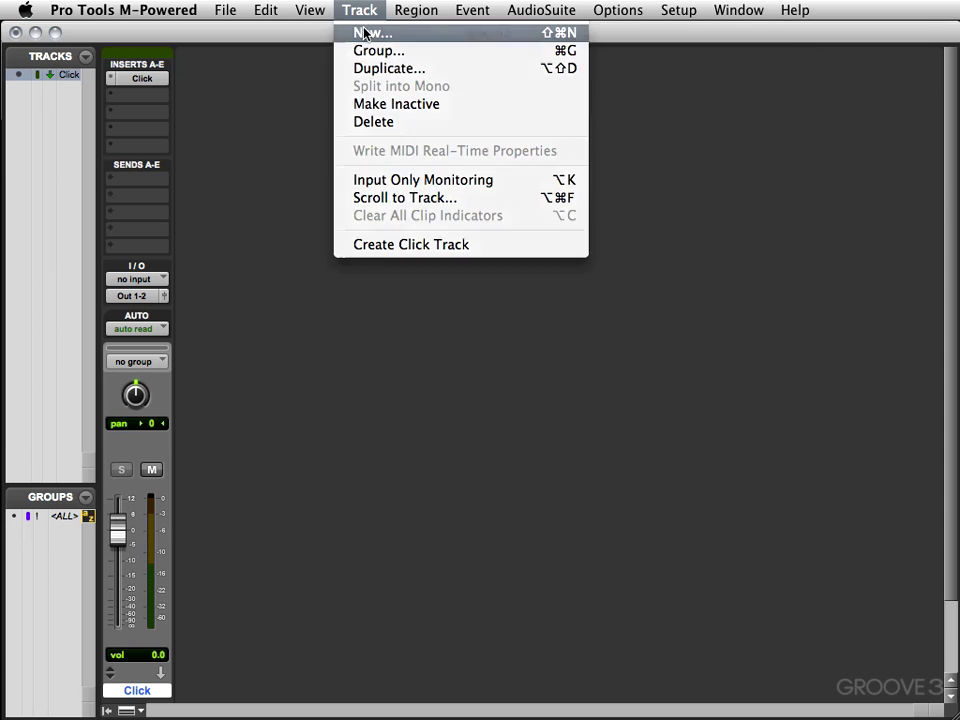
click(364, 30)
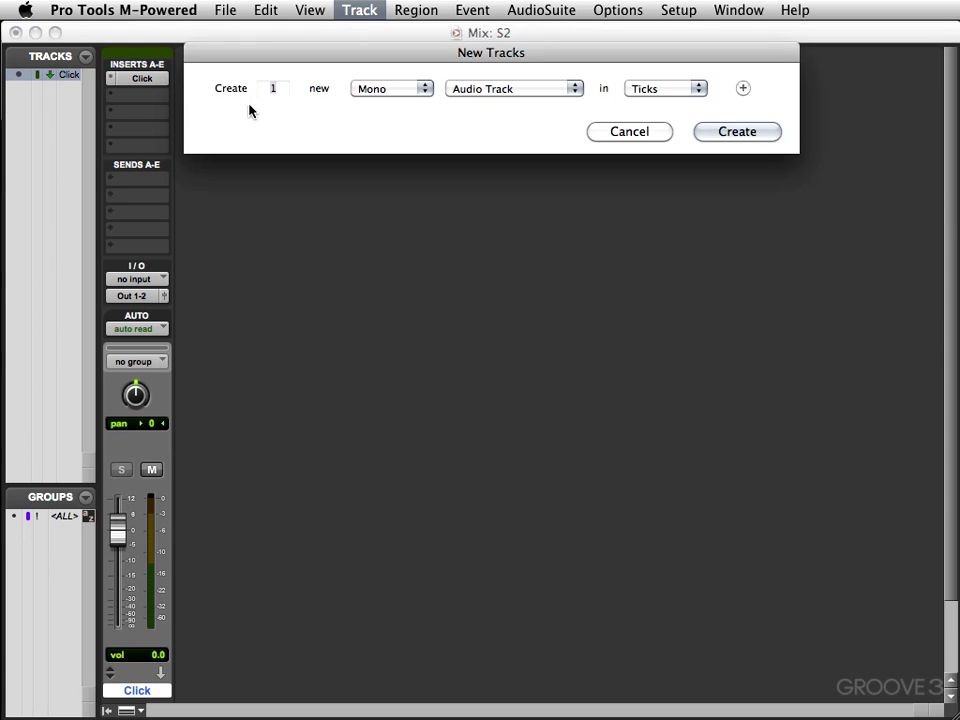
click(416, 93)
click(400, 103)
click(504, 92)
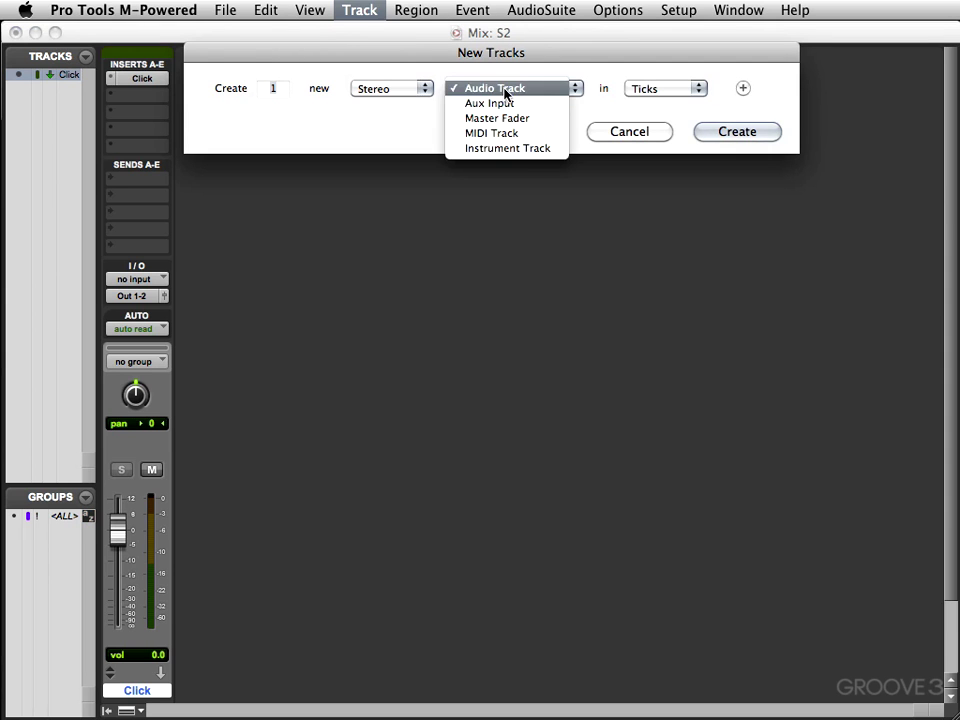
click(522, 150)
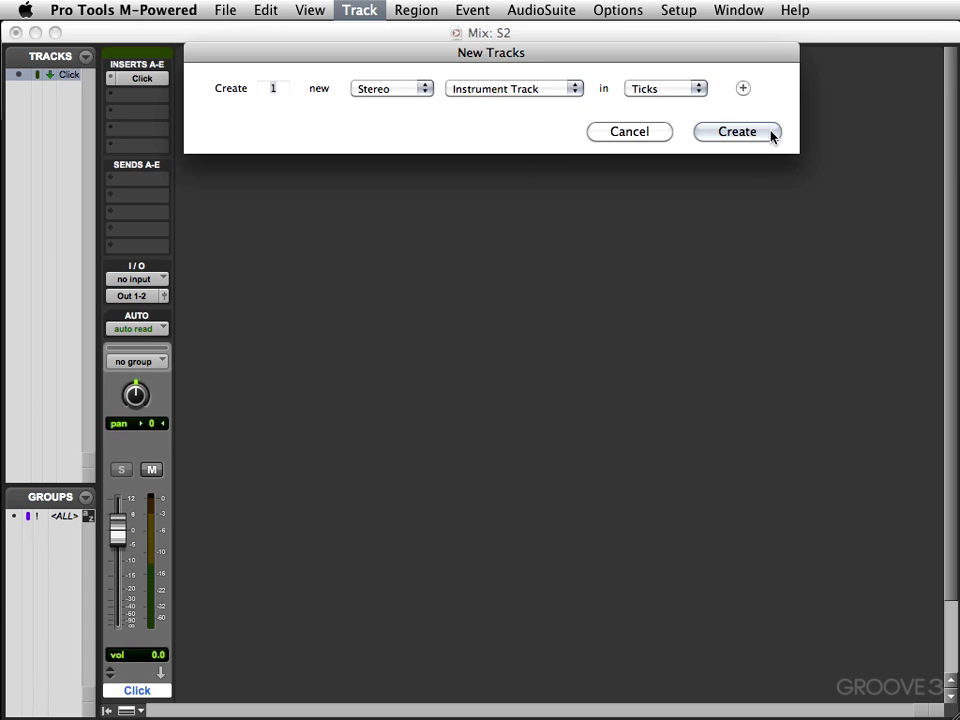
Add a second row of 12 stereo Aux Input tracks and create all the tracks.
click(742, 89)
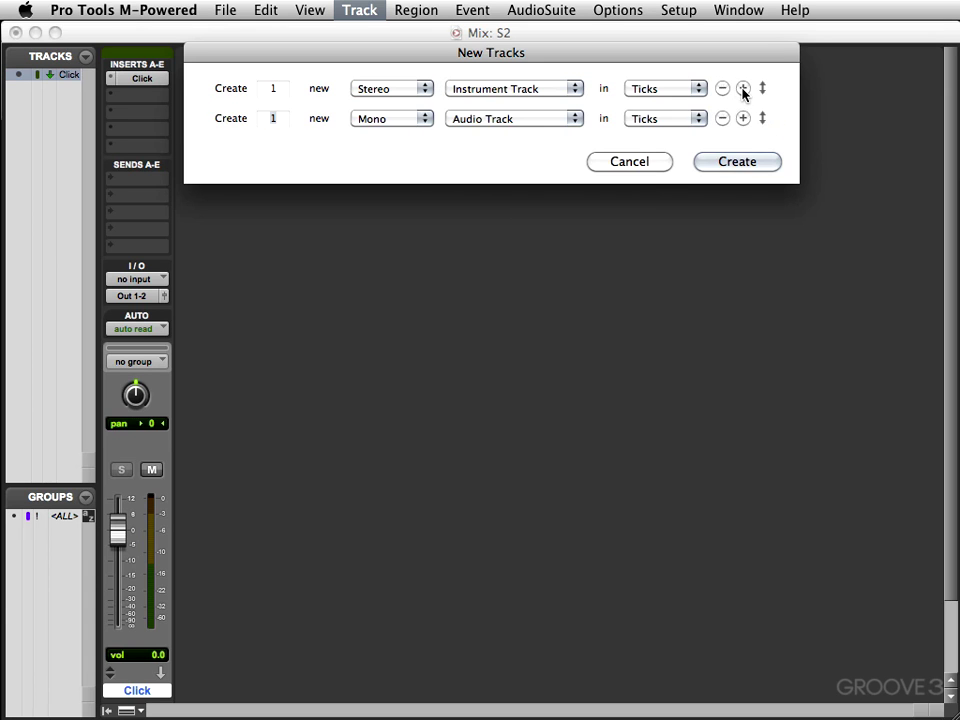
double_click(274, 121)
text(12)
click(386, 124)
click(388, 133)
click(510, 120)
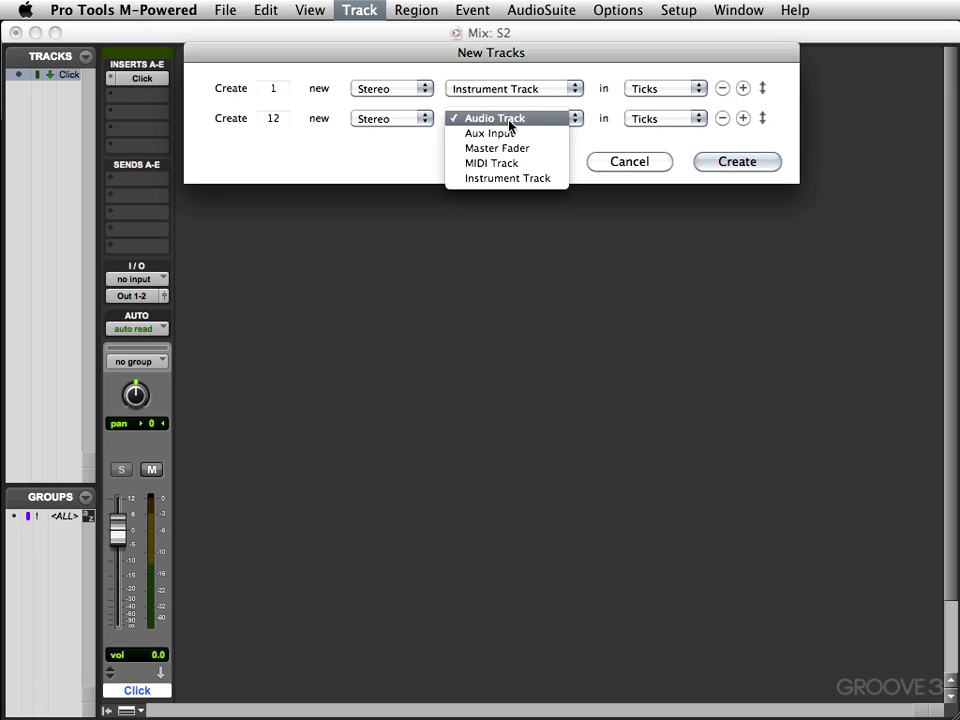
click(518, 133)
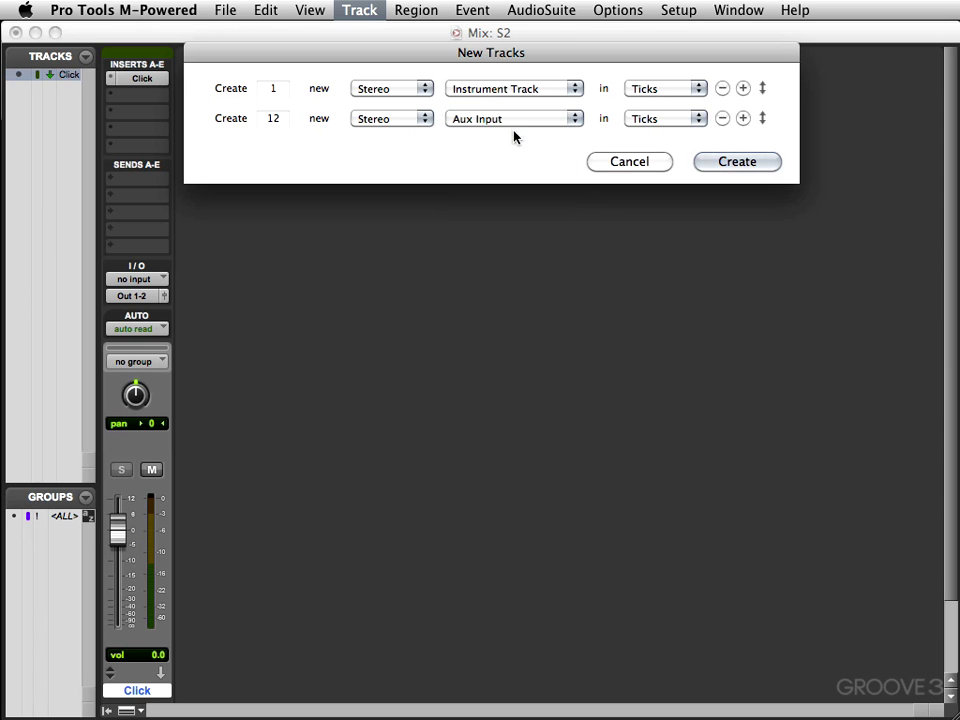
click(736, 162)
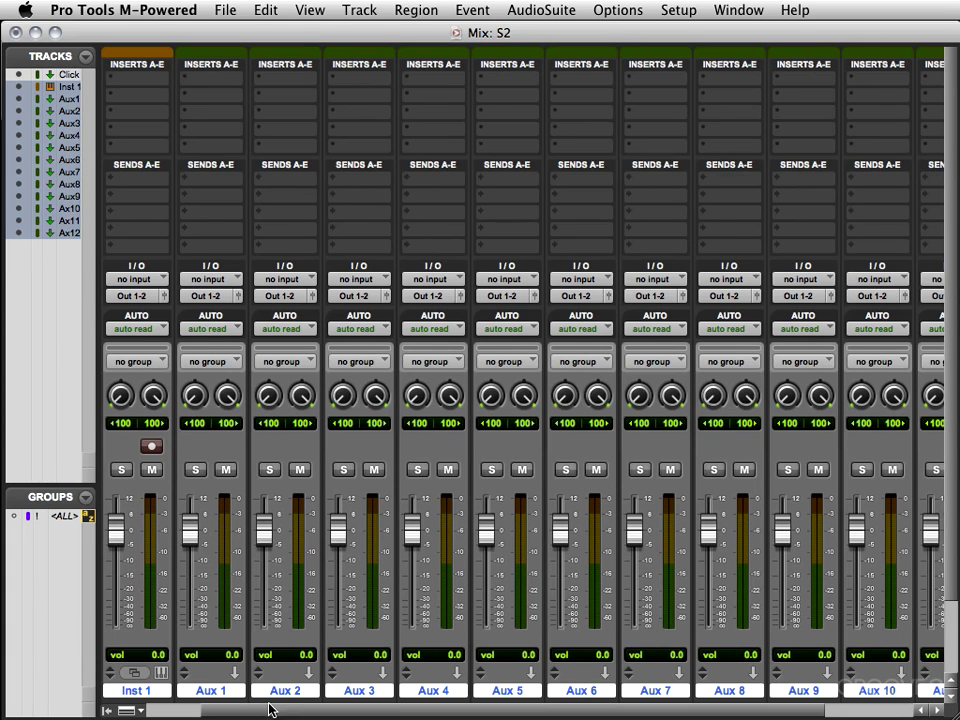
Insert Superior Drummer MultiOut (stereo) as a multichannel instrument plug-in on Inst 1's first insert slot.
drag(266, 709, 130, 707)
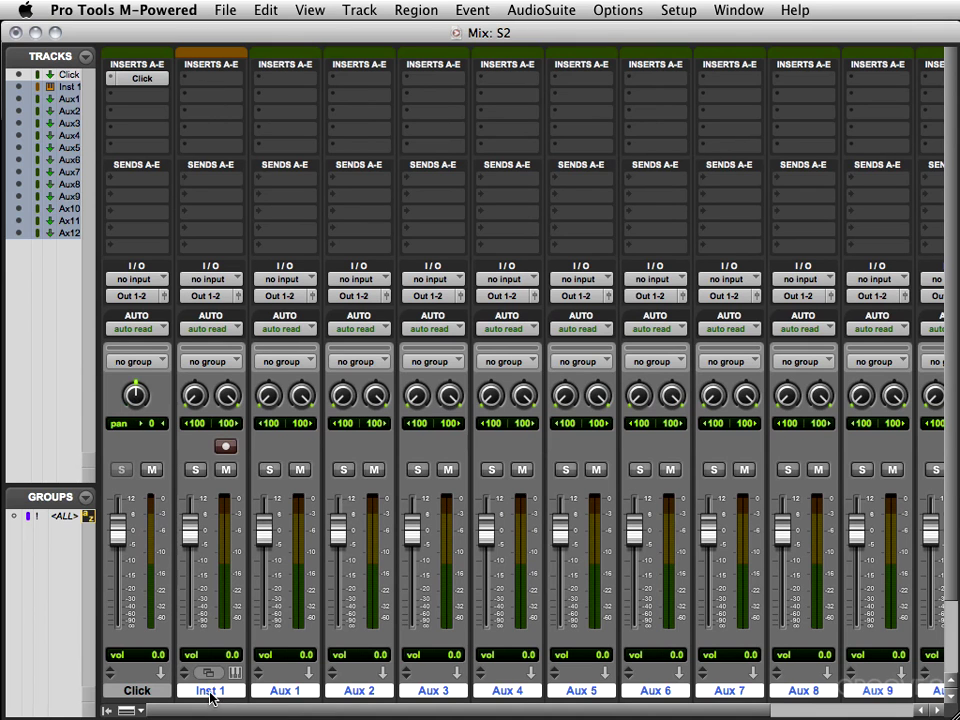
click(213, 84)
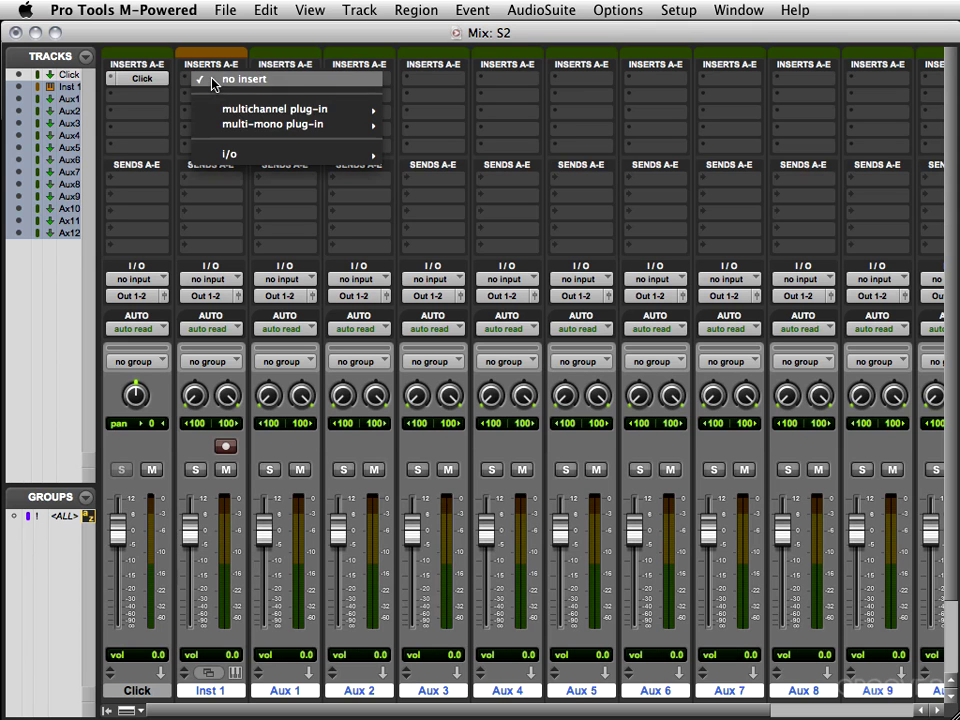
mouse_move(300, 110)
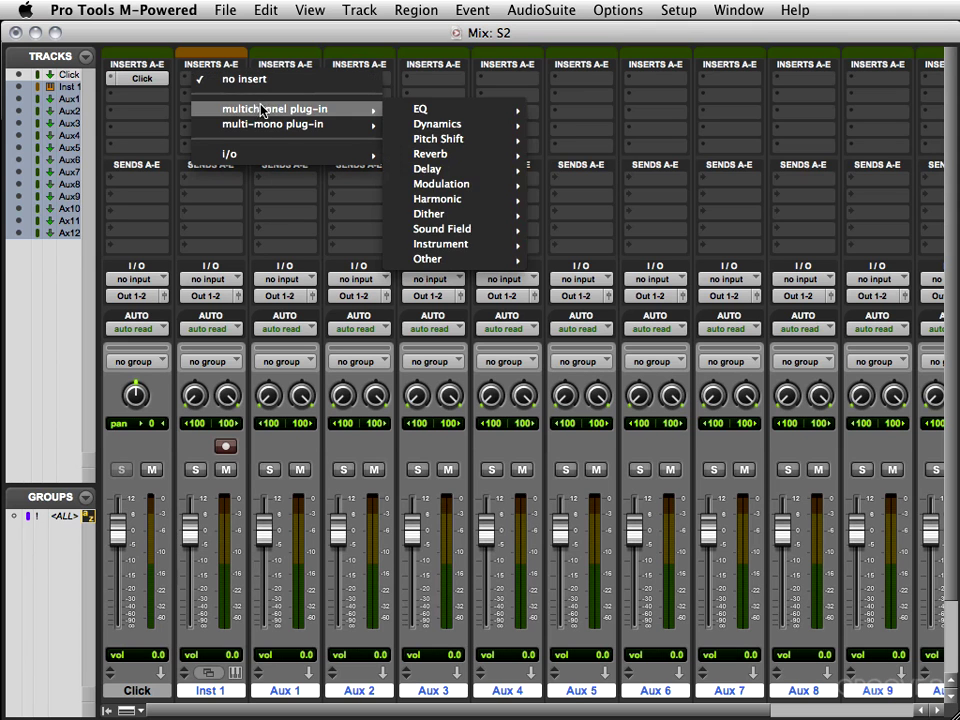
mouse_move(420, 110)
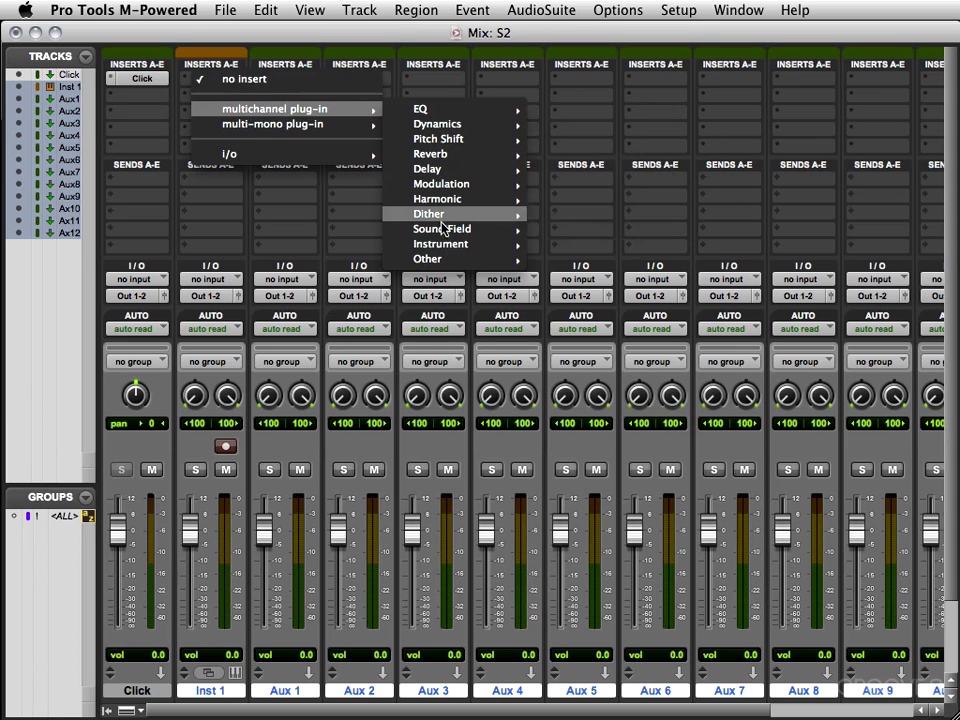
mouse_move(459, 254)
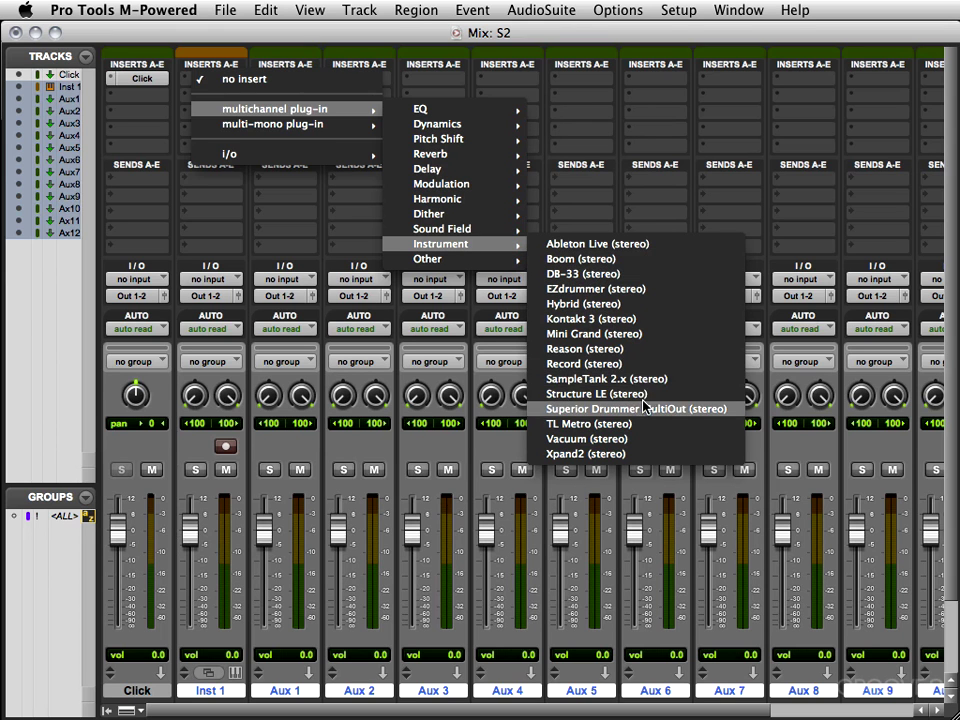
click(640, 411)
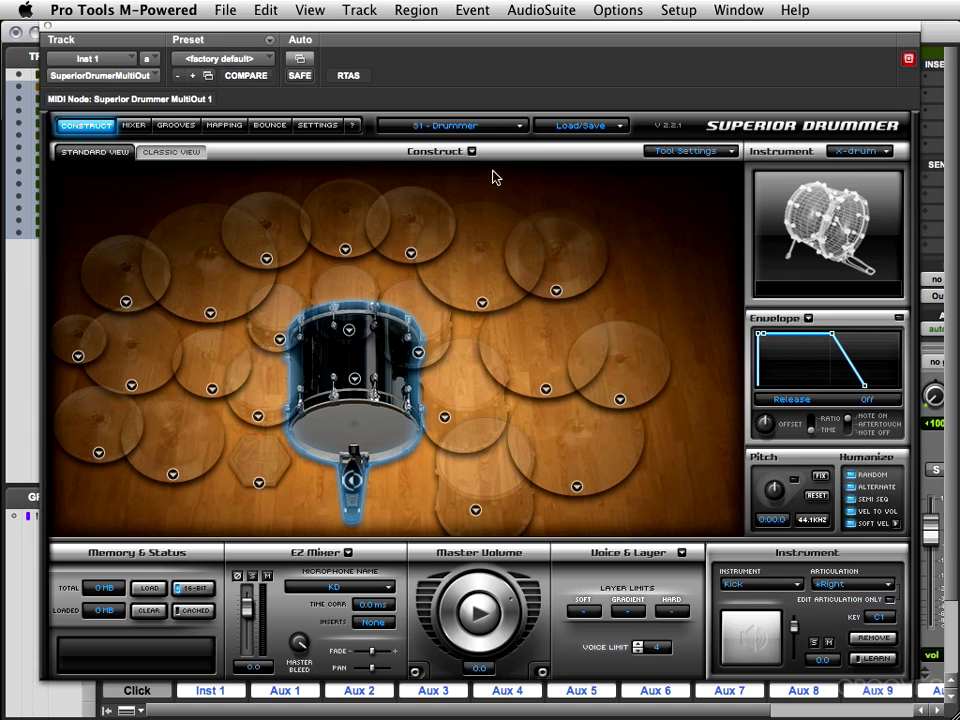
Load the CUSTOM & VINTAGE SDX kit preset and switch Superior Drummer to its MIXER page.
click(452, 128)
click(472, 227)
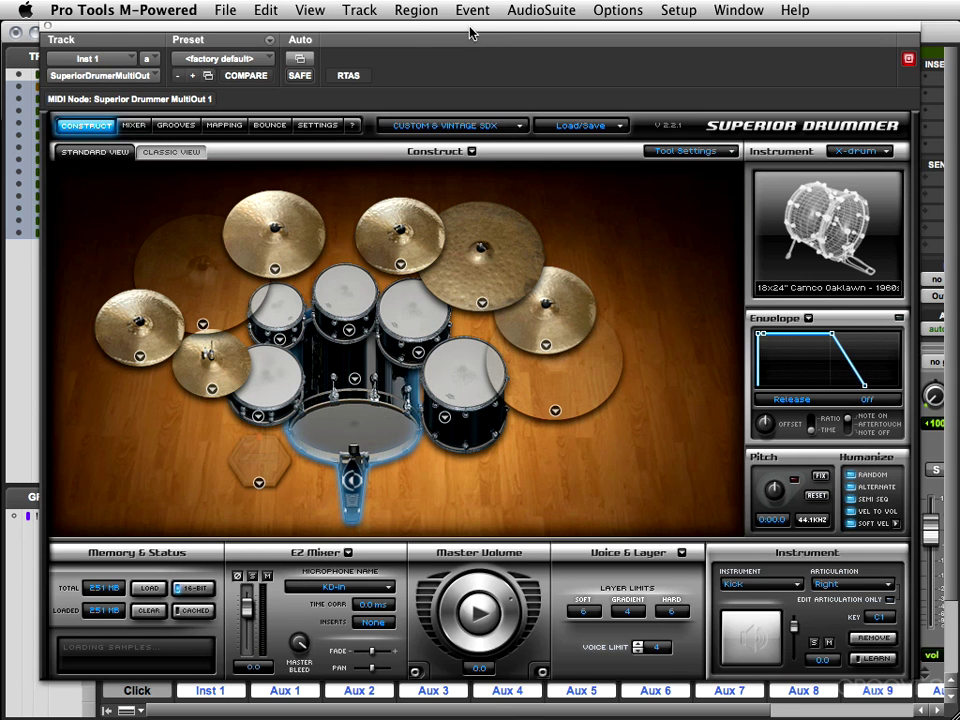
drag(484, 44, 925, 12)
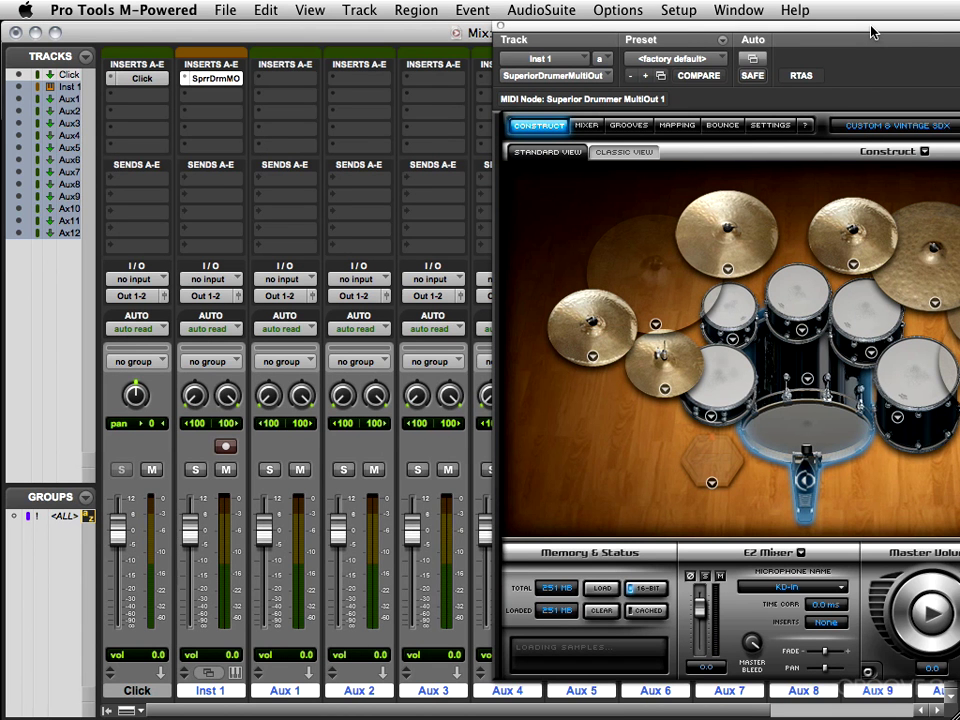
drag(871, 32, 437, 6)
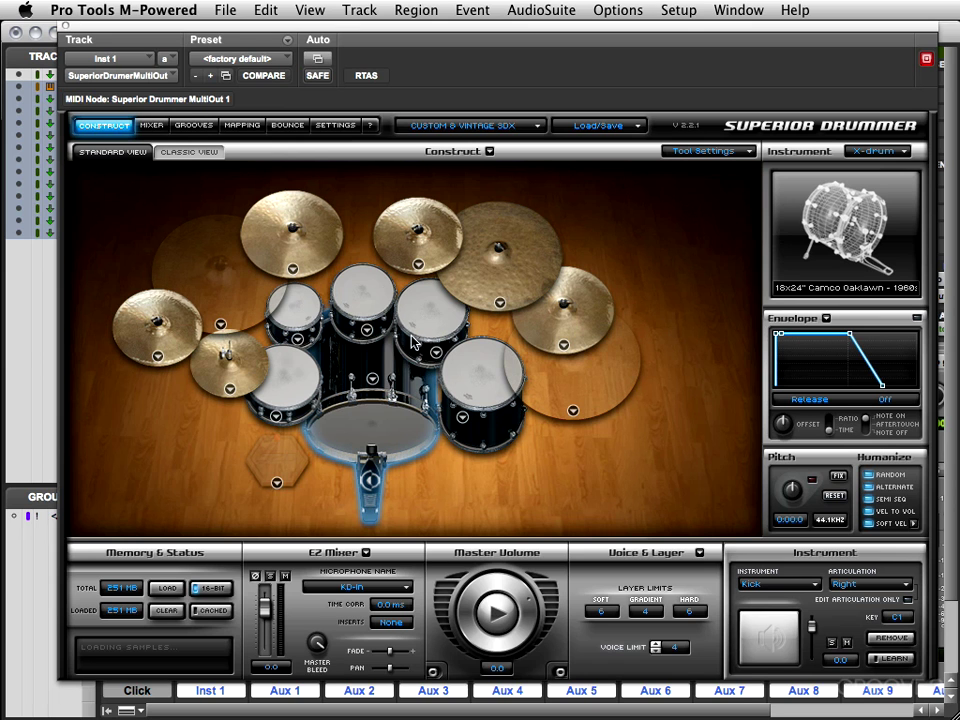
click(152, 126)
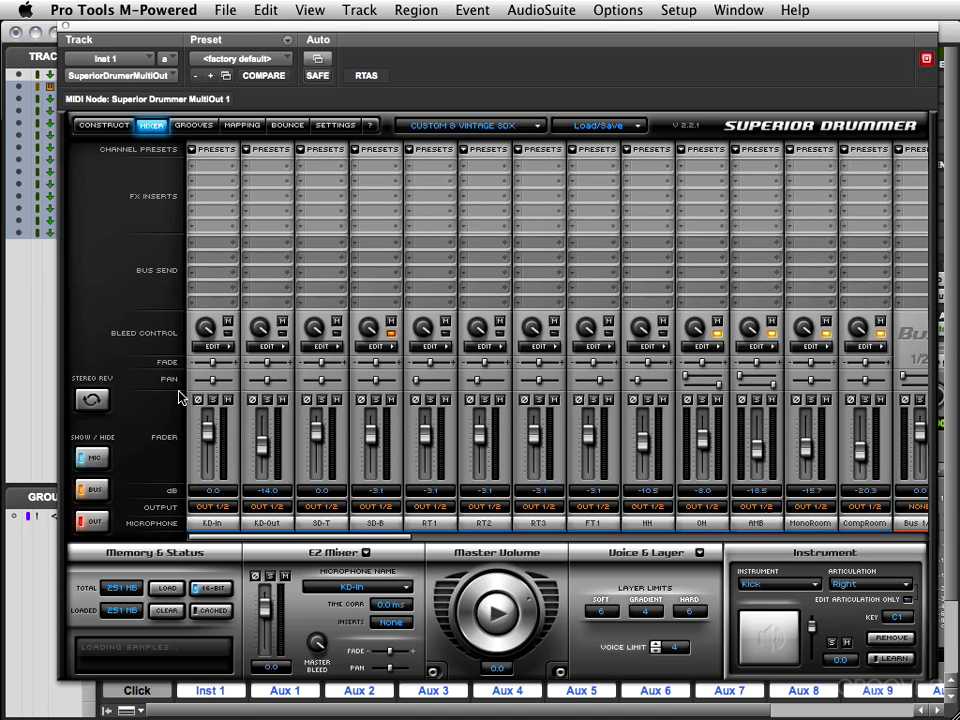
click(210, 507)
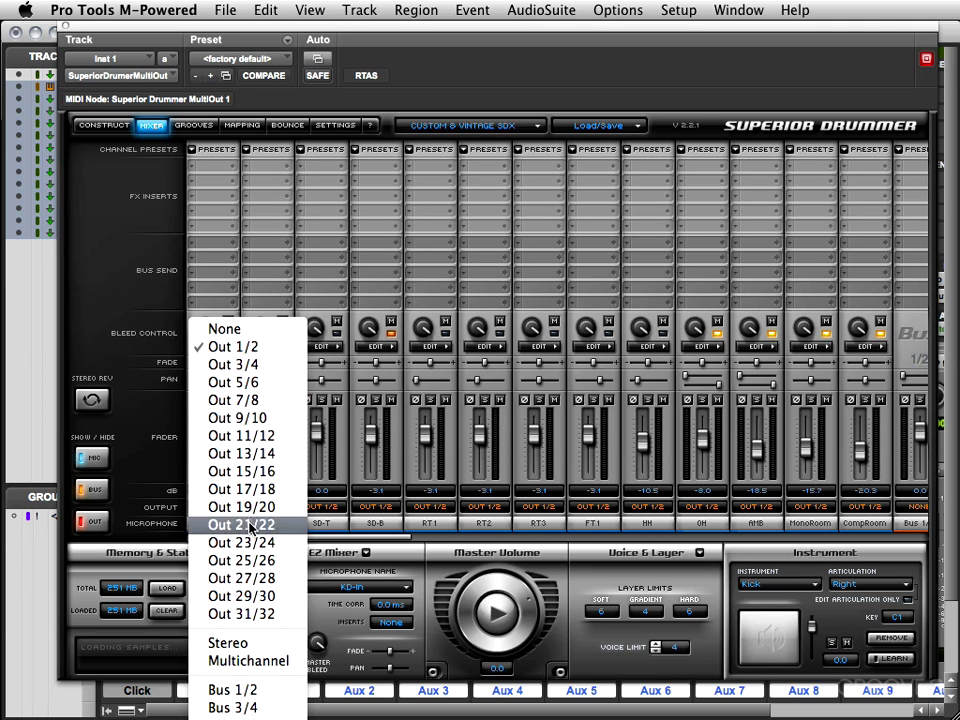
click(230, 664)
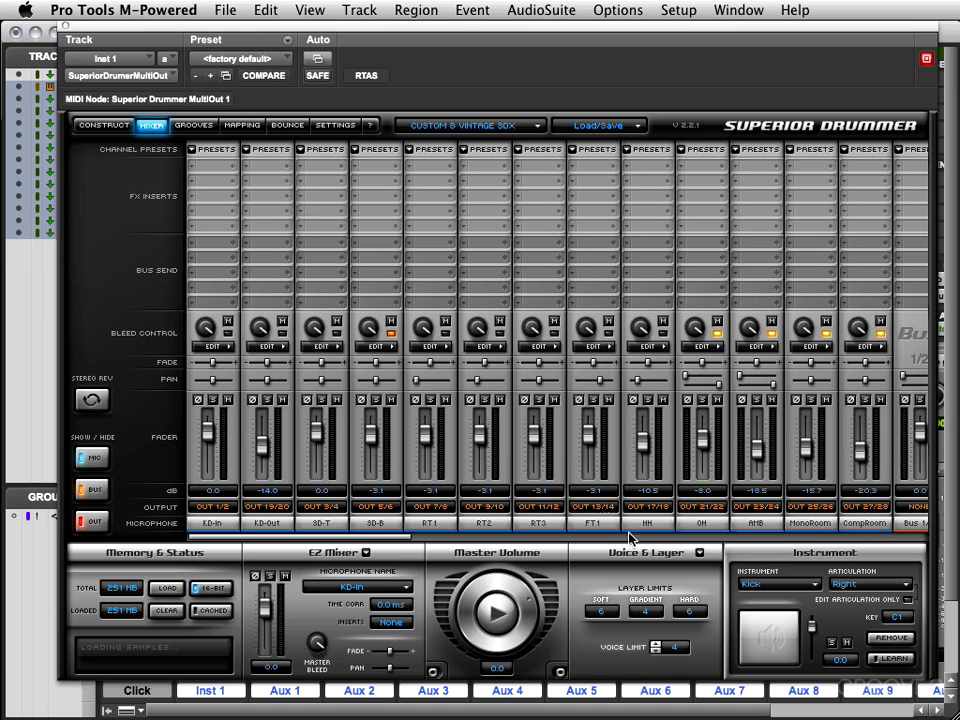
mouse_move(387, 540)
mouse_down()
mouse_move(406, 540)
mouse_move(378, 540)
mouse_up()
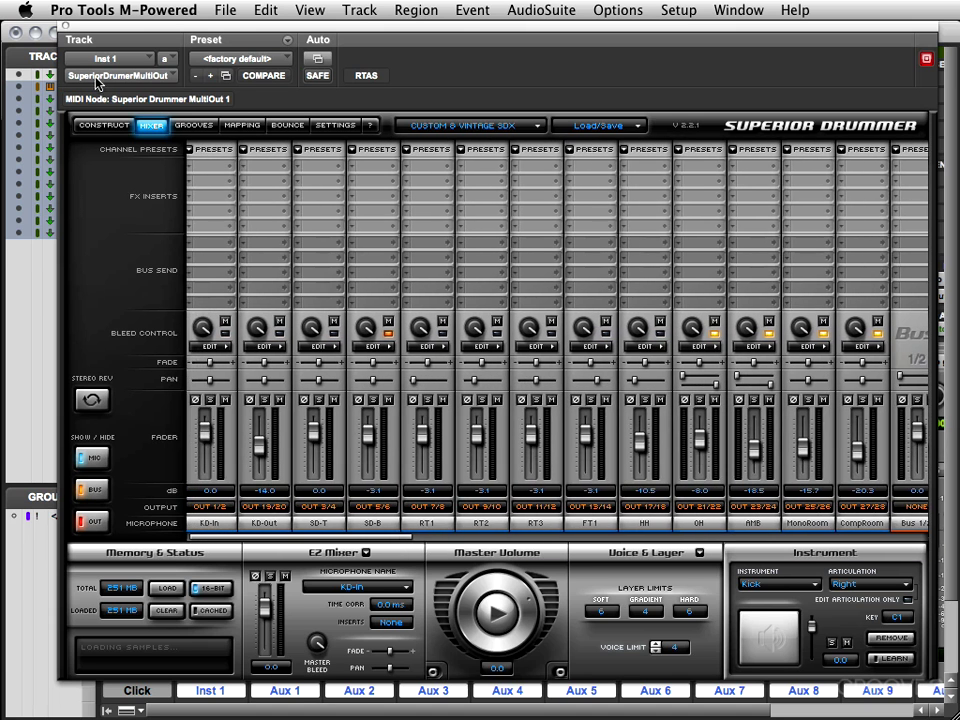
click(64, 27)
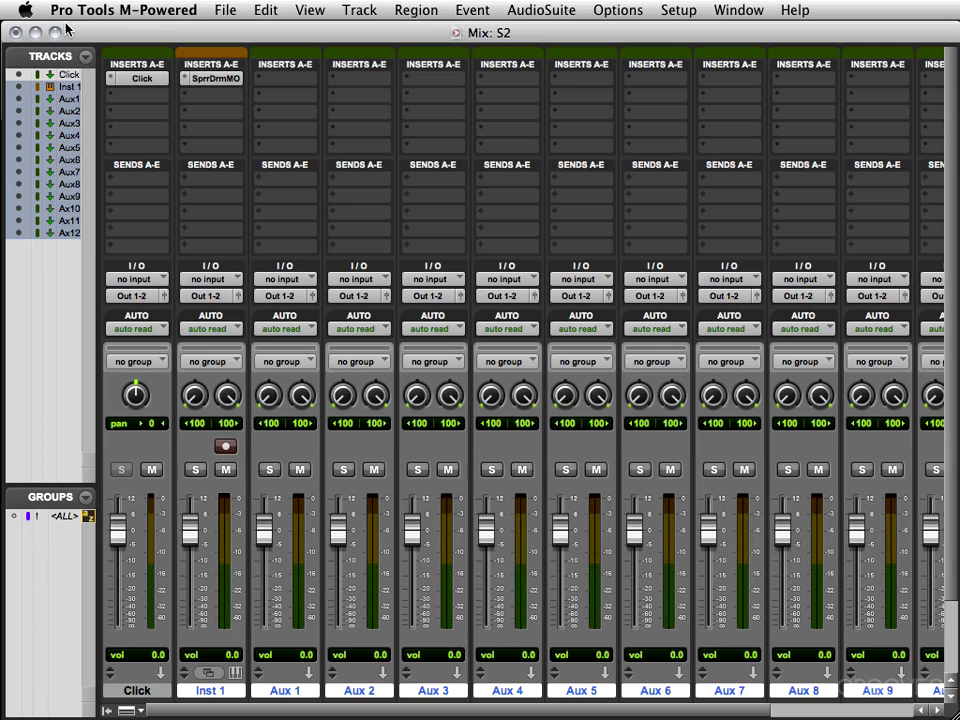
Rename the Inst 1 track to KD.
double_click(213, 692)
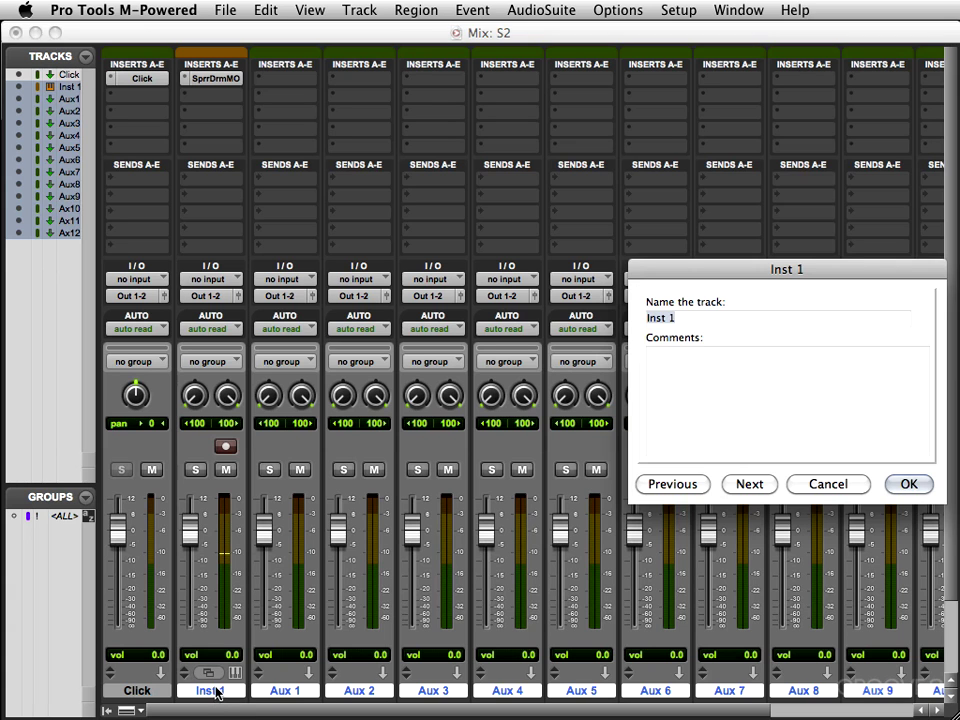
text(KD)
key(Return)
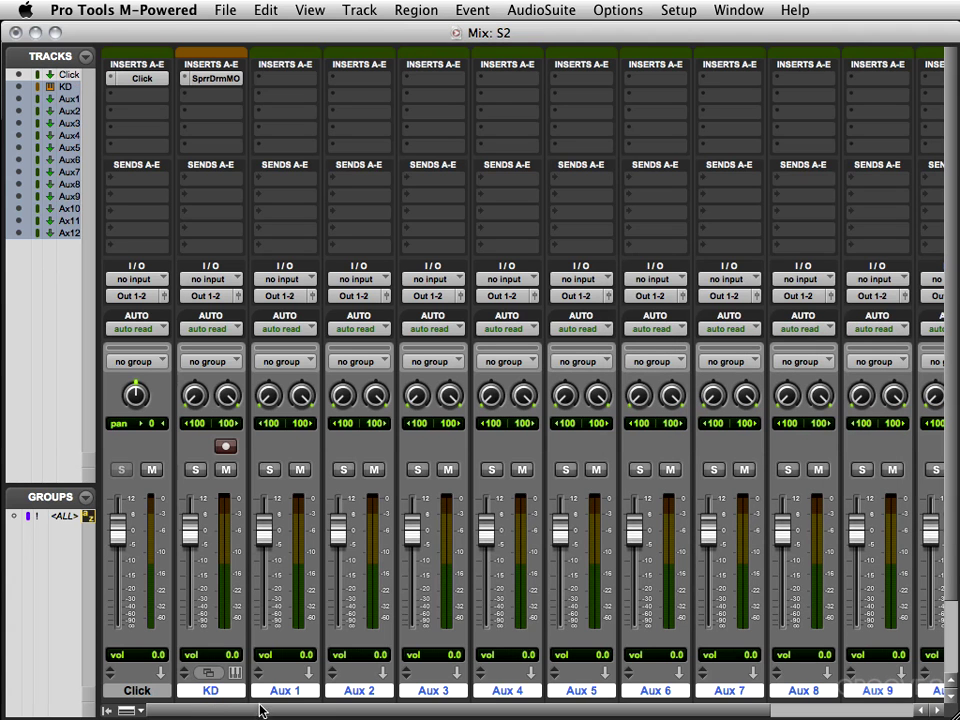
Feed Aux 1 from Superior Drummer outputs 3/4 and rename it ST.
click(282, 281)
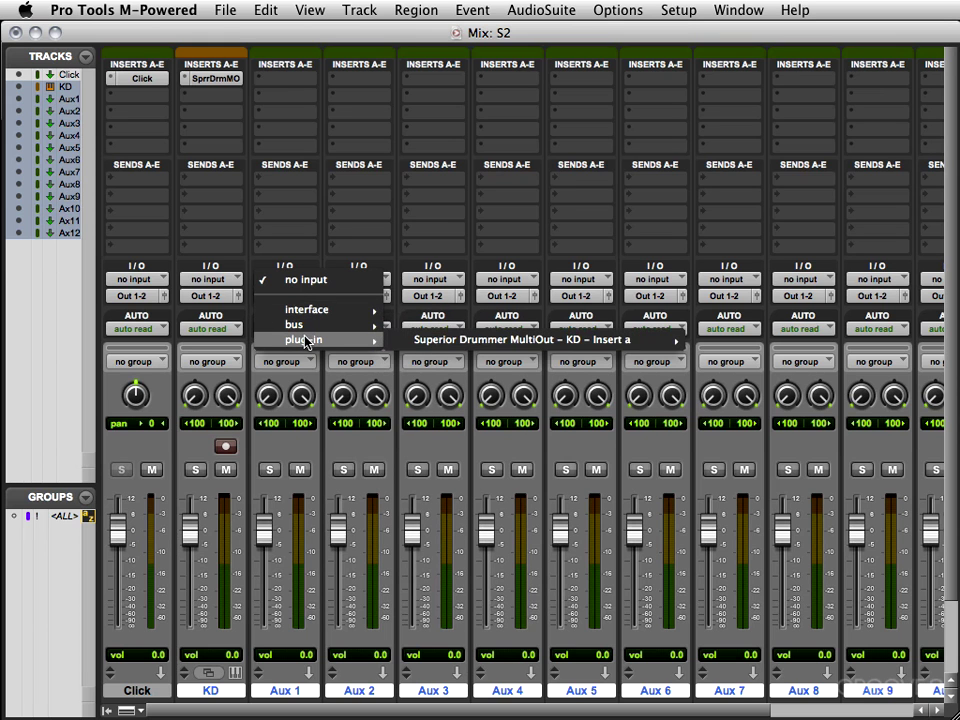
mouse_move(461, 340)
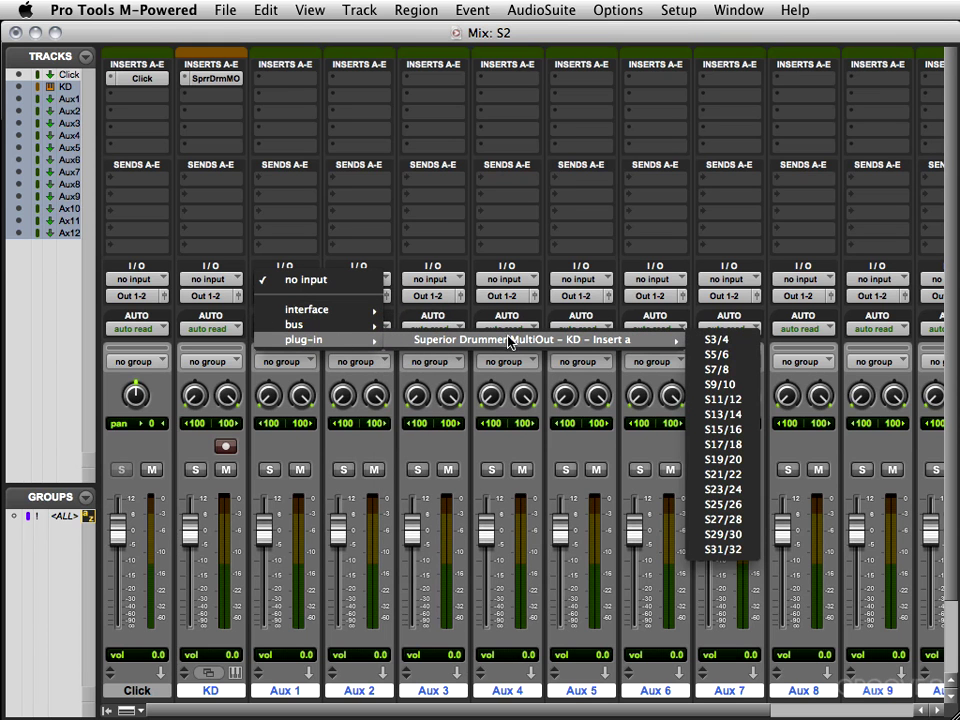
click(733, 347)
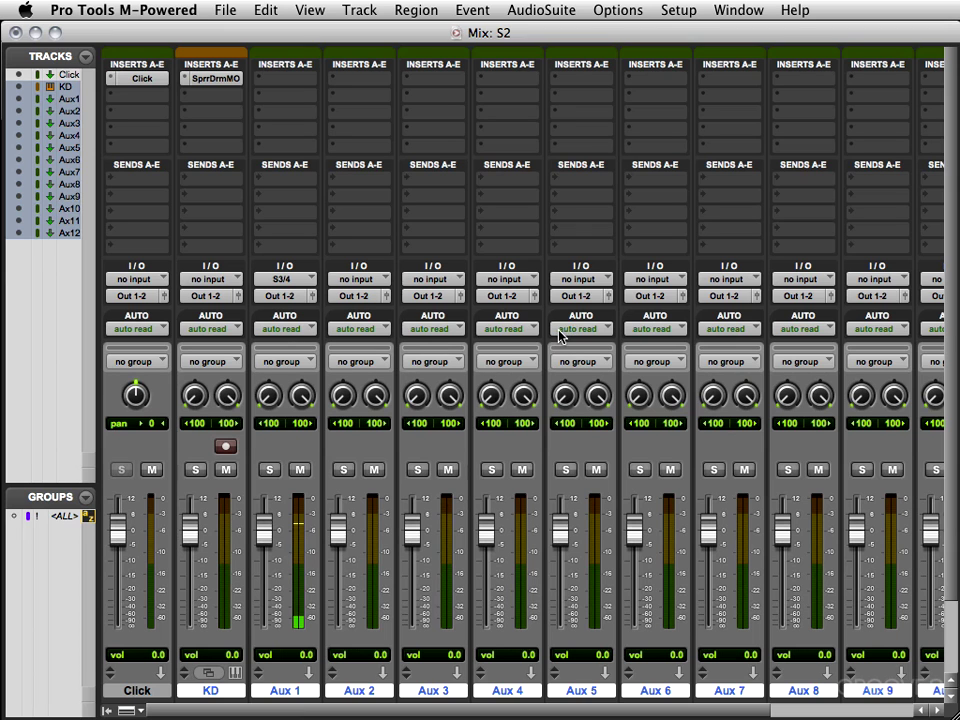
double_click(287, 690)
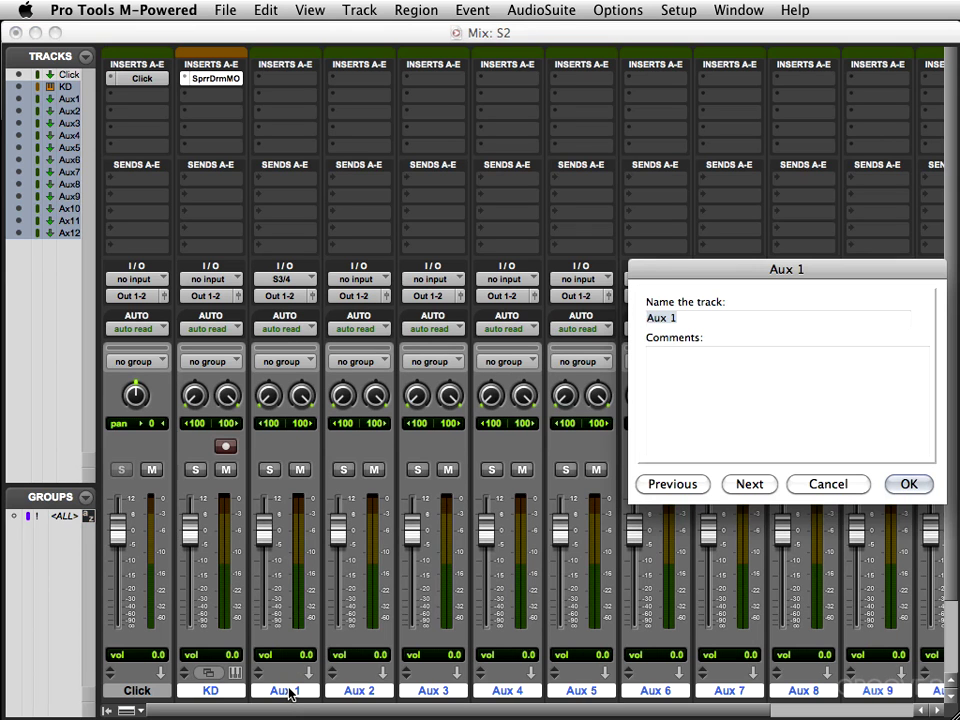
text(ST)
key(Return)
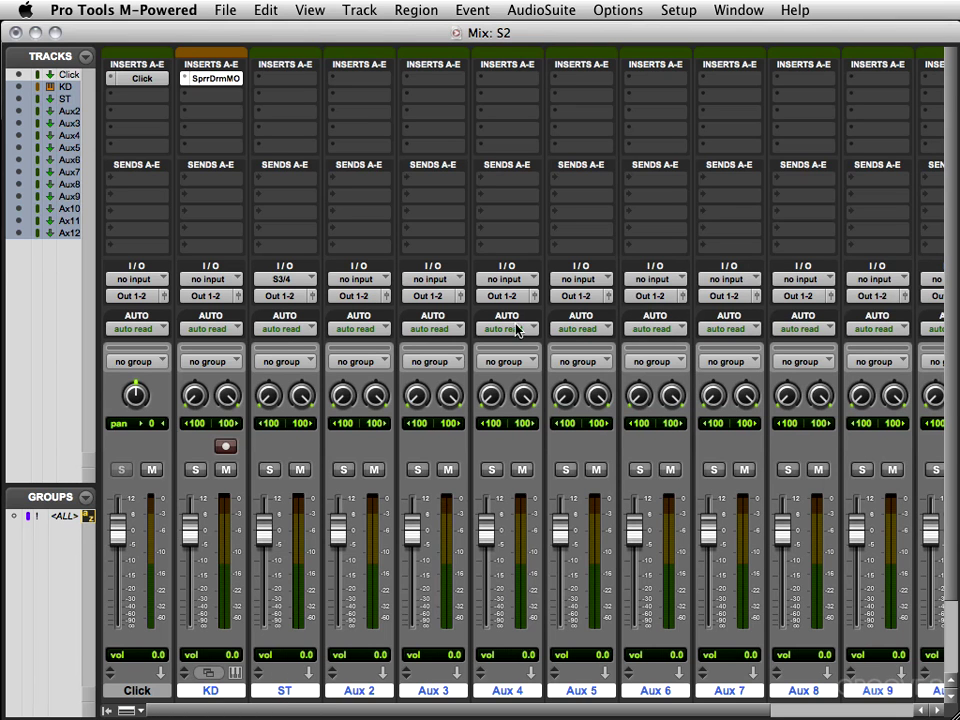
Feed Aux 2 from Superior Drummer output S5/6 and rename it SB.
click(354, 280)
mouse_move(383, 337)
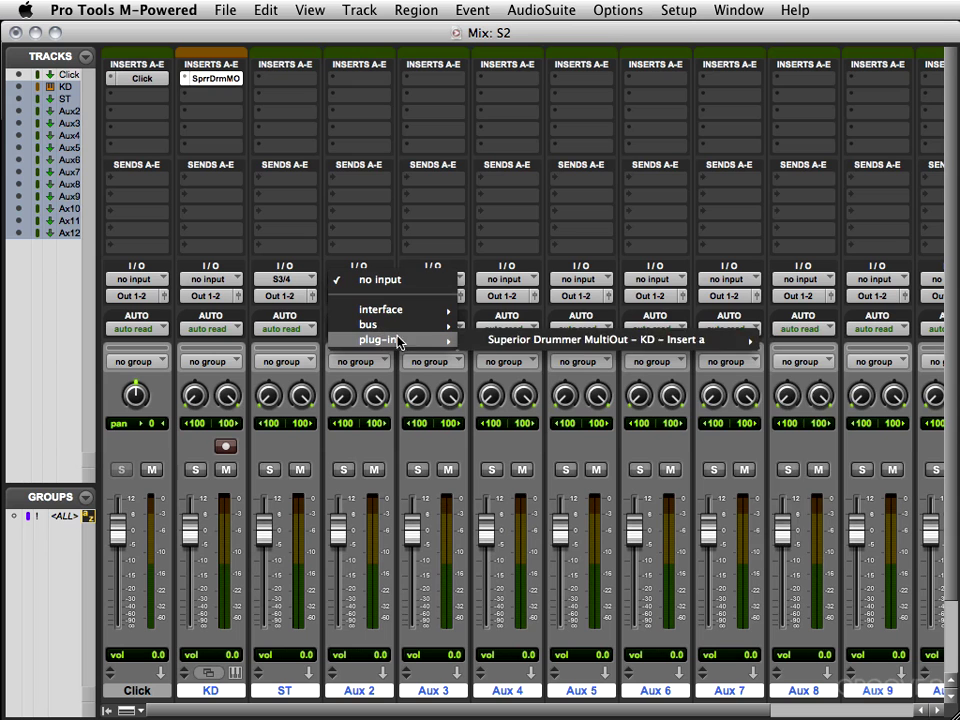
mouse_move(740, 340)
click(797, 355)
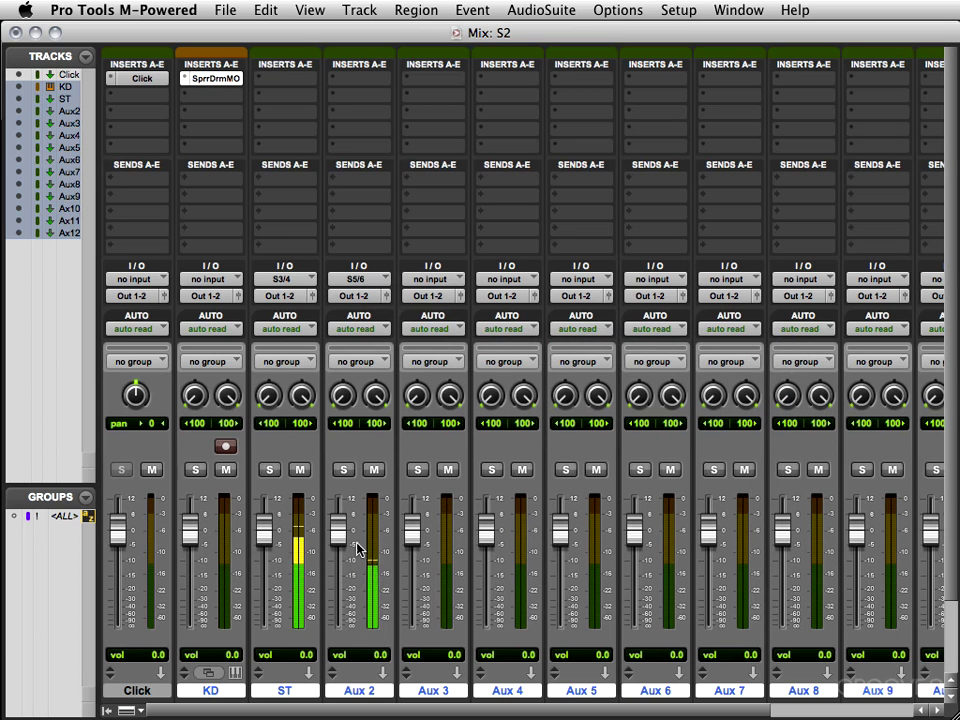
double_click(358, 690)
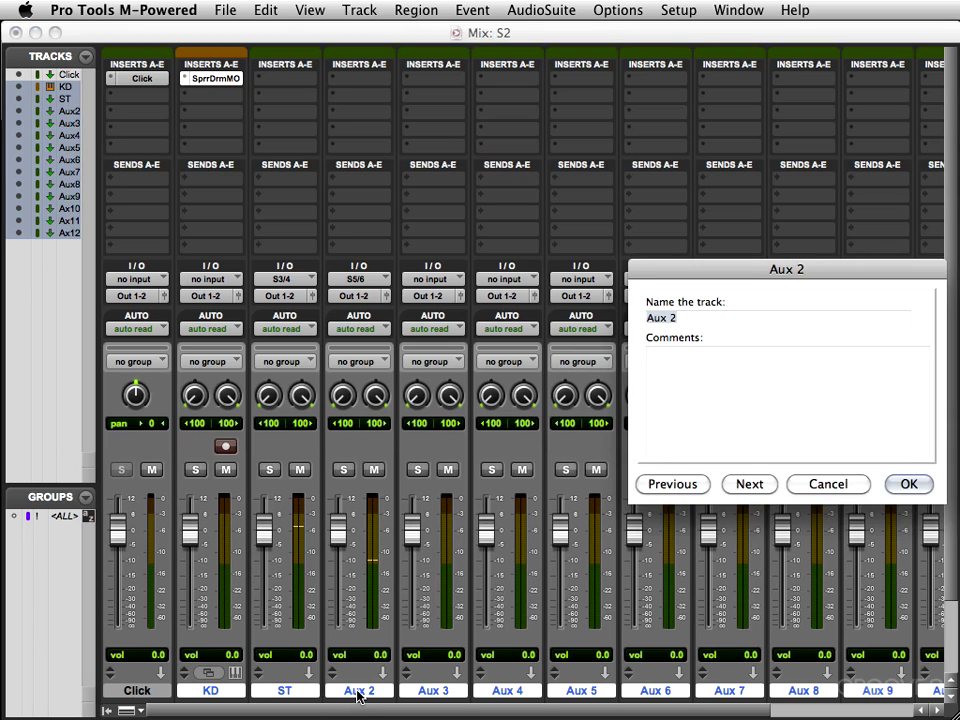
text(SB)
key(Return)
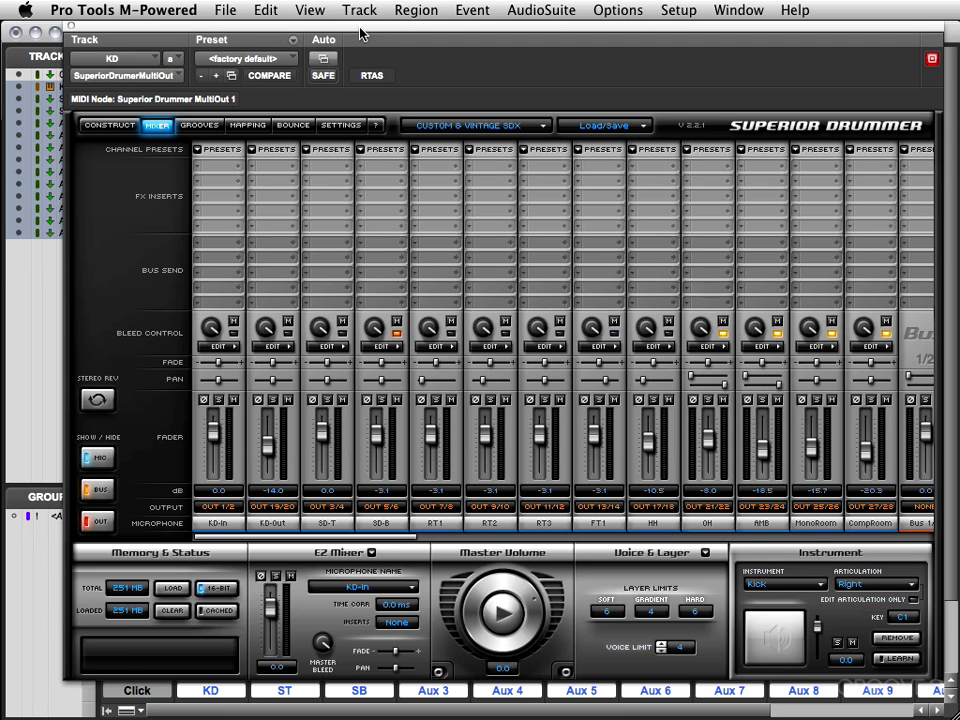
Drag the Superior Drummer window off screen to reveal the KD, ST and SB tracks.
drag(281, 33, 959, 33)
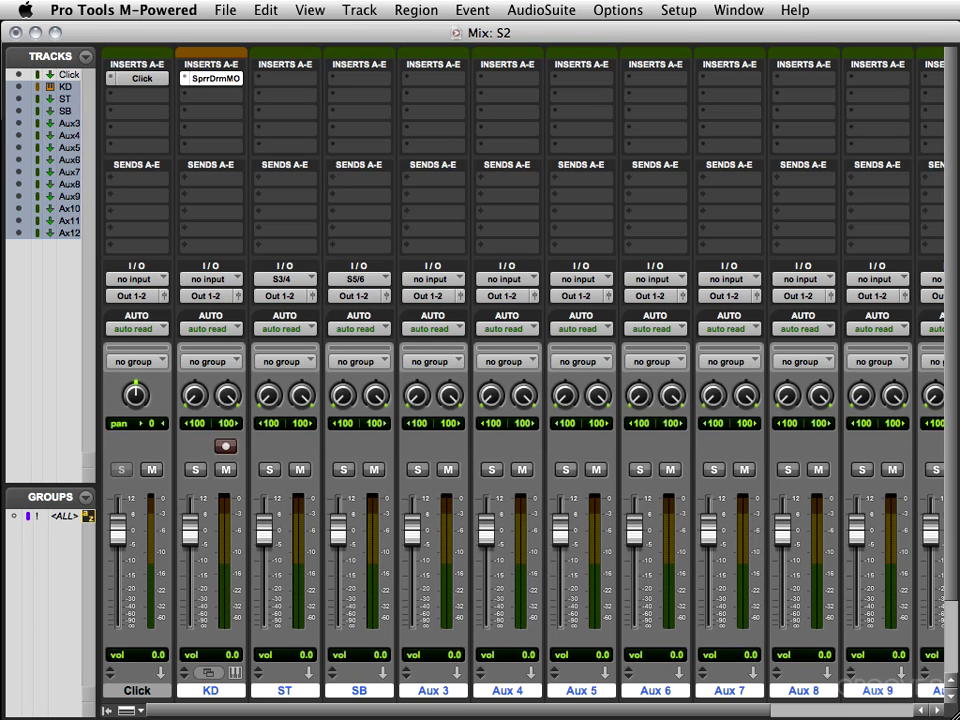
Feed Aux 3 from Superior Drummer output S17/18 and rename it HH.
click(425, 283)
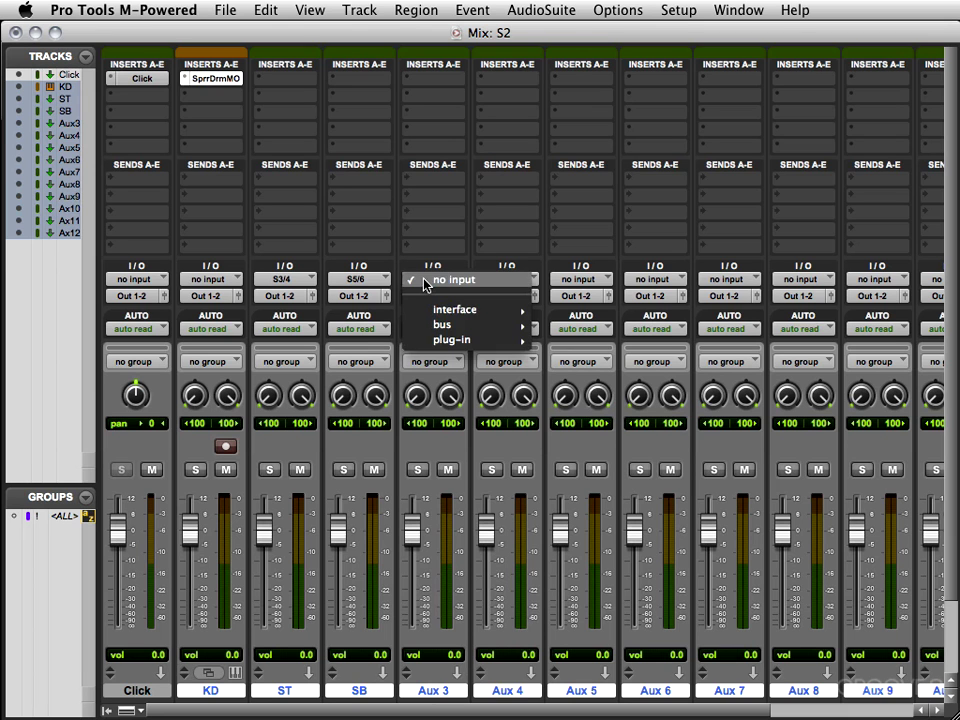
mouse_move(460, 341)
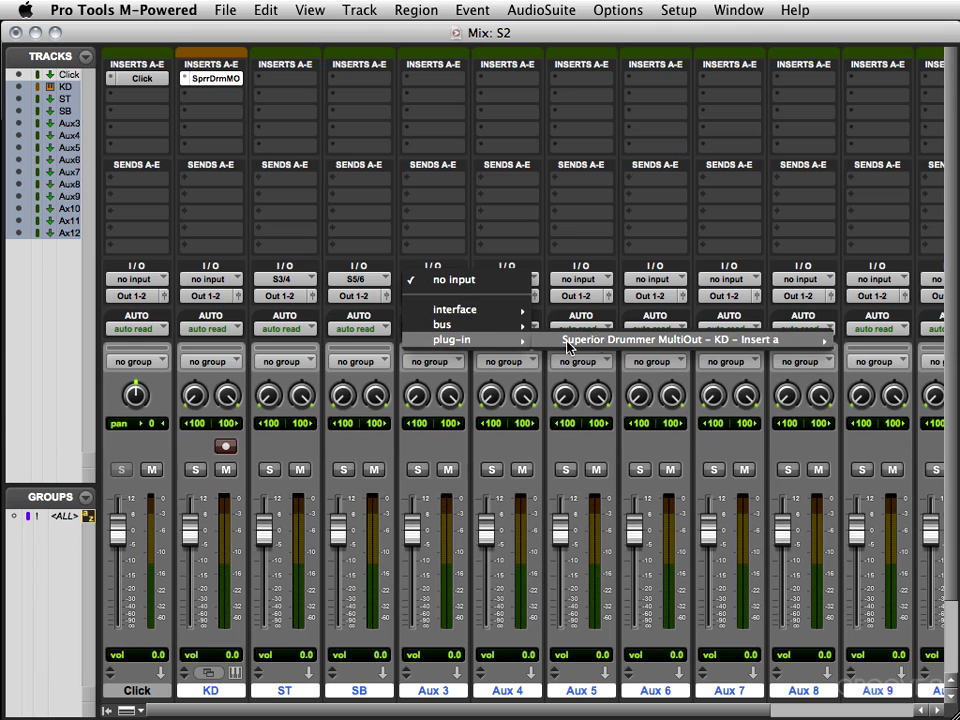
mouse_move(609, 341)
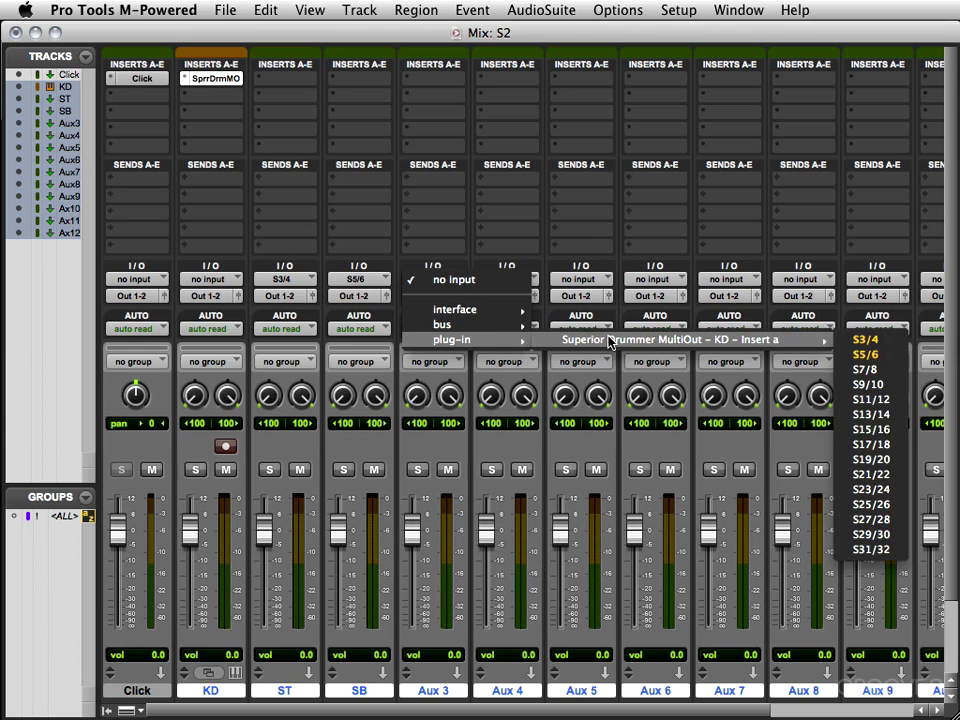
click(870, 444)
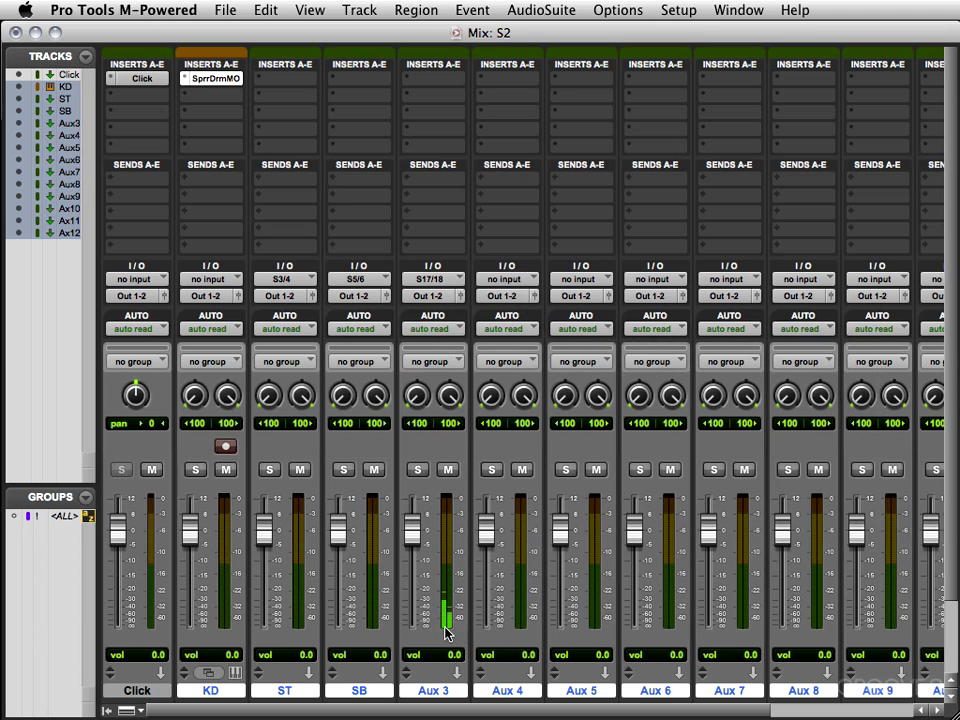
double_click(440, 691)
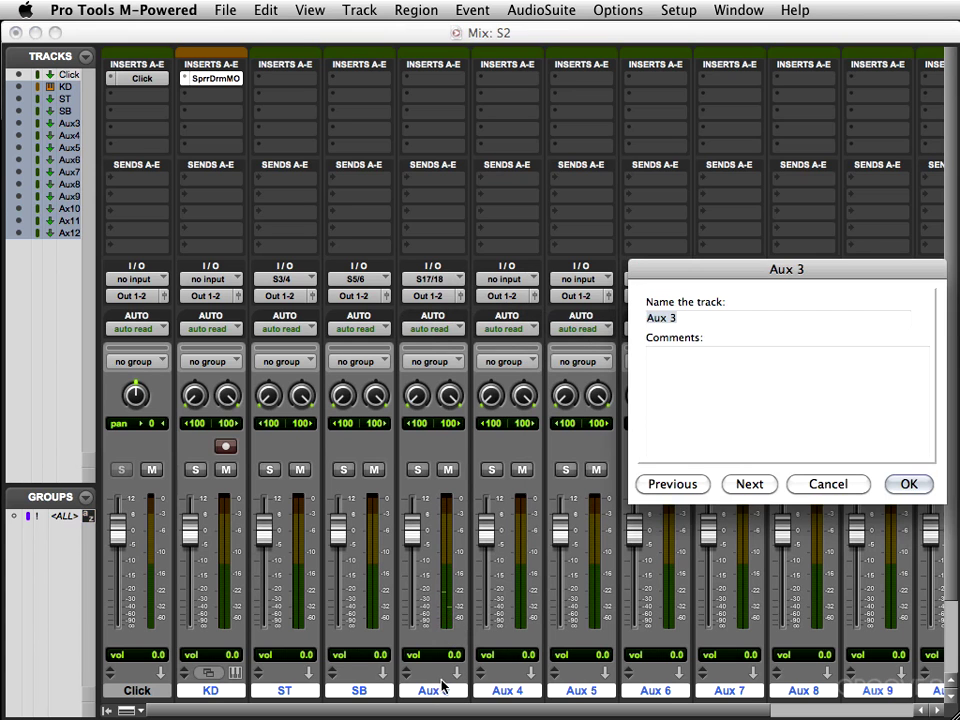
text(HH)
key(Return)
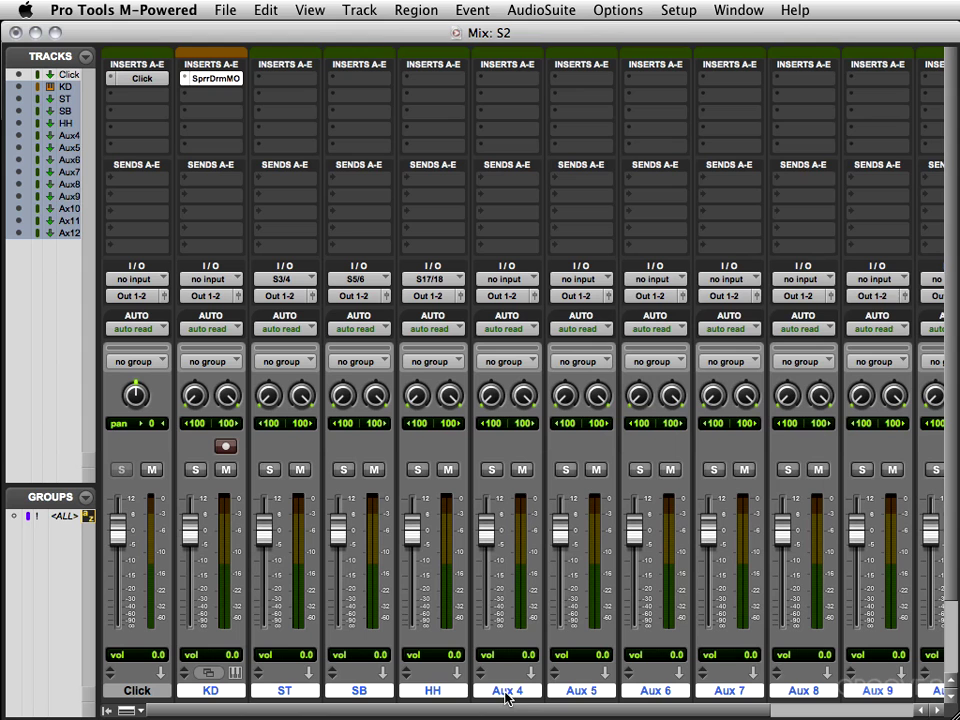
Feed Aux 4 from Superior Drummer output S7/8 and rename it RT1.
click(518, 283)
mouse_move(540, 340)
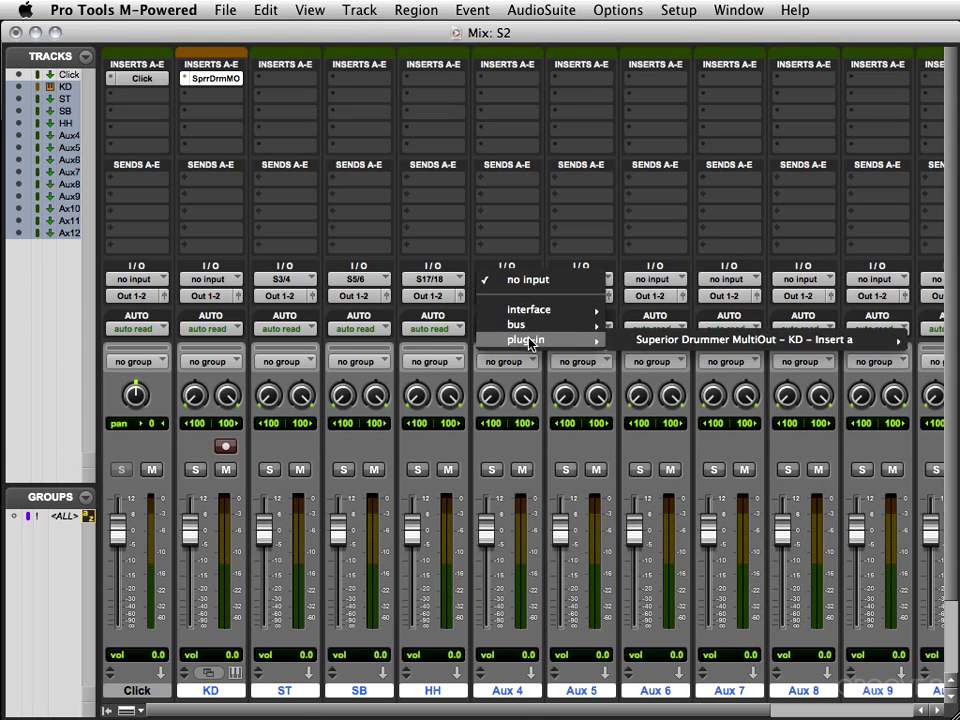
mouse_move(723, 343)
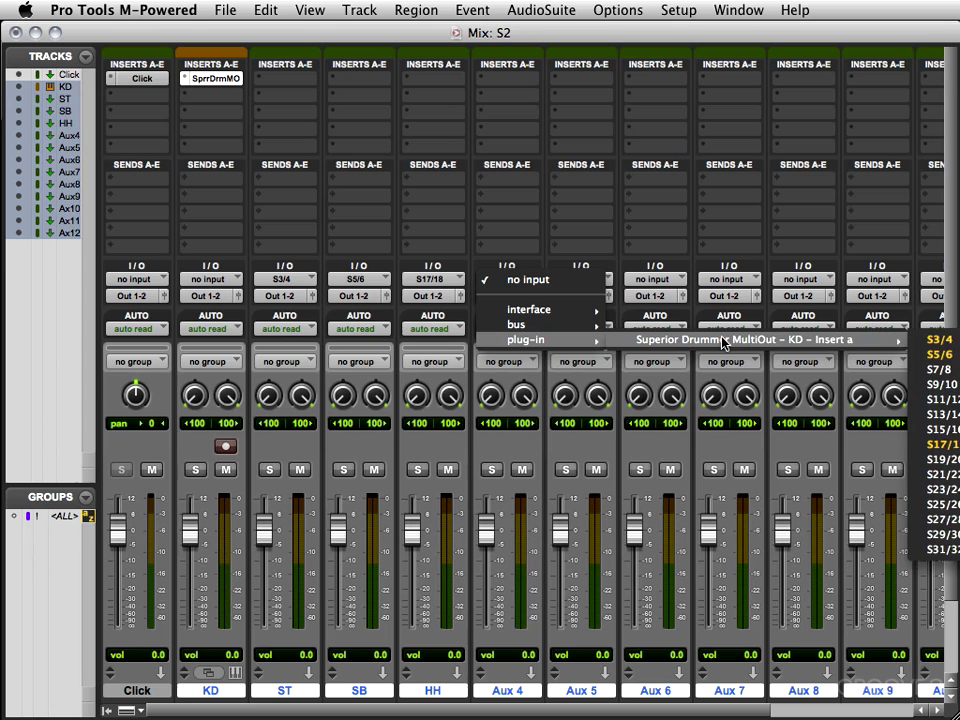
click(940, 369)
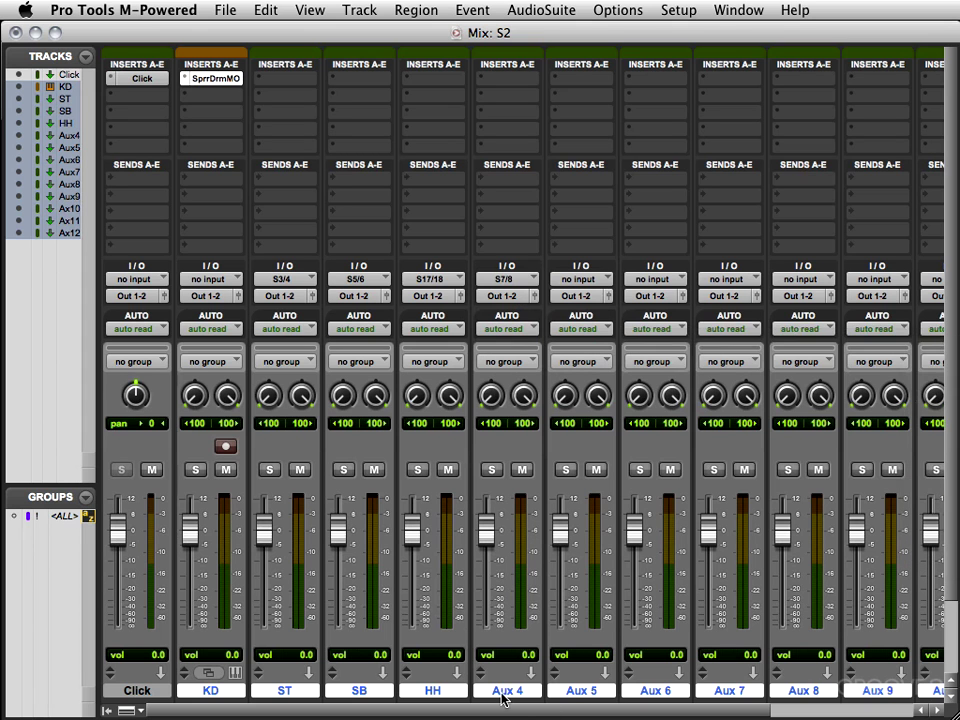
double_click(502, 690)
text(RT)
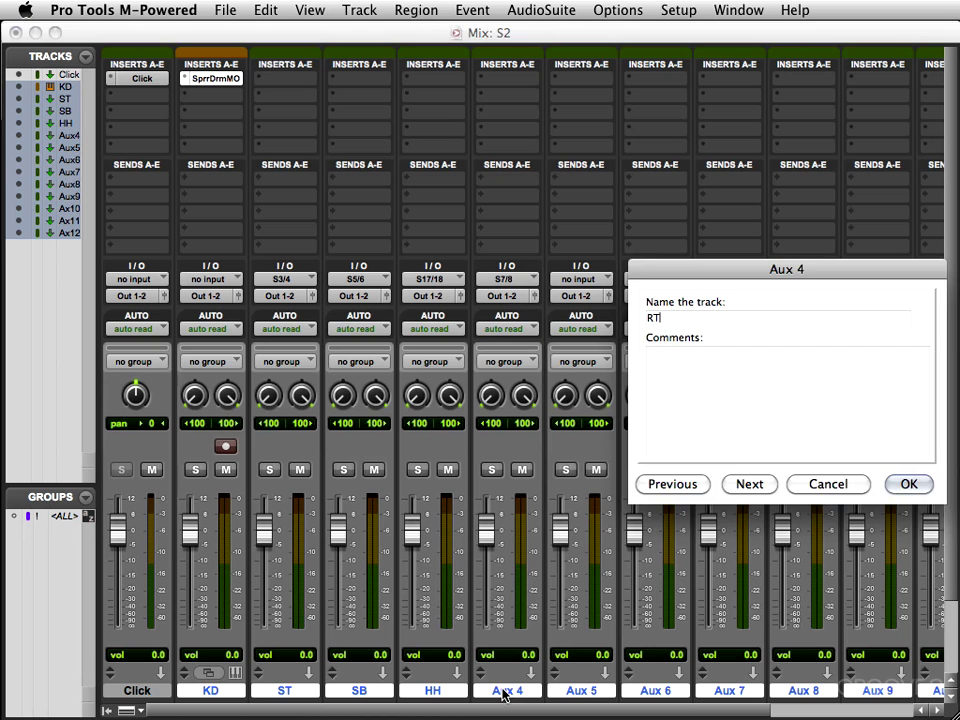
text(1)
key(Return)
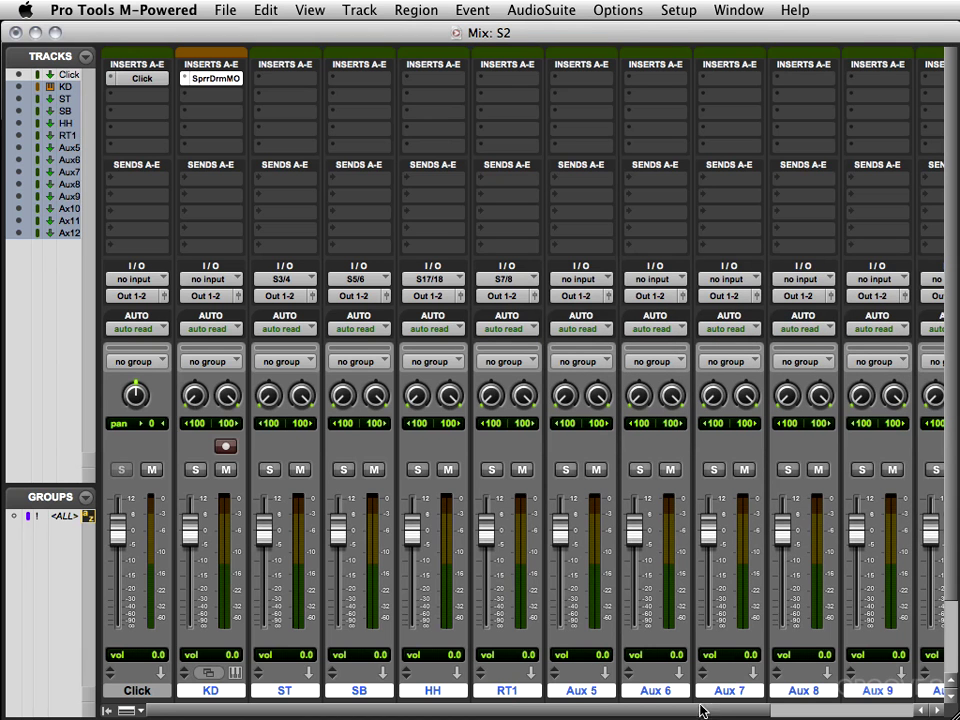
drag(516, 711, 612, 714)
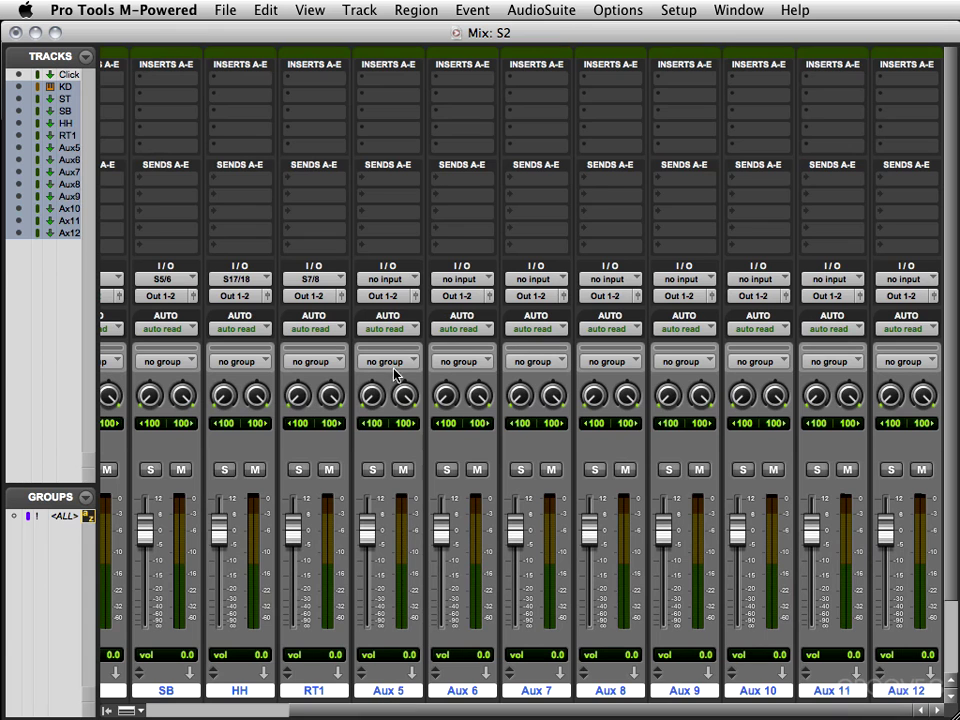
Feed Aux 5 from Superior Drummer output S9/10 and rename it RT2.
click(386, 280)
mouse_move(420, 341)
mouse_move(785, 341)
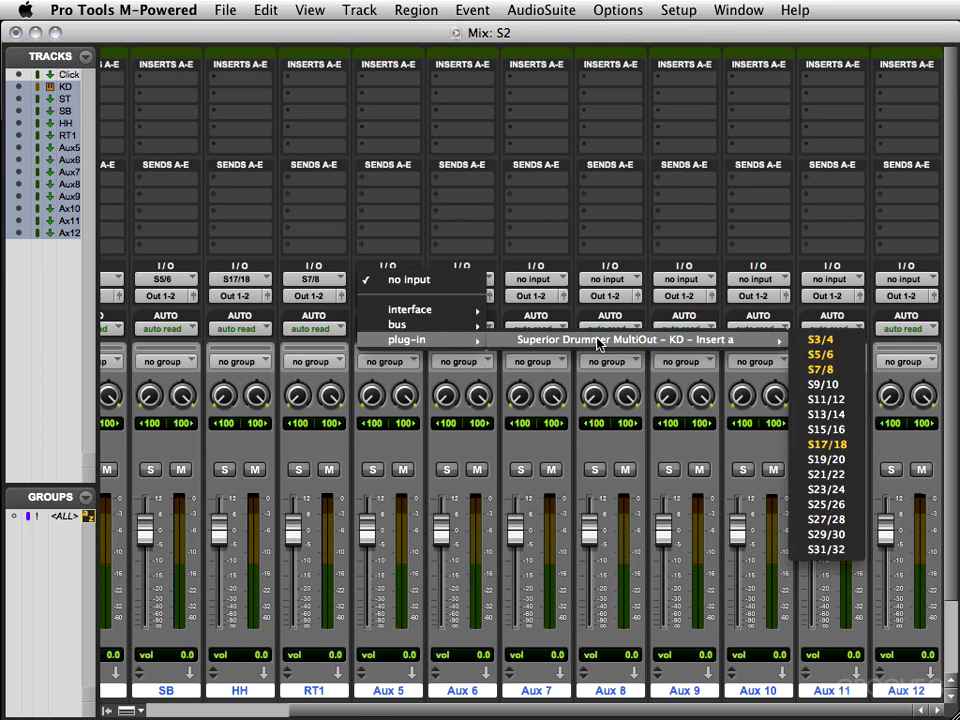
click(818, 384)
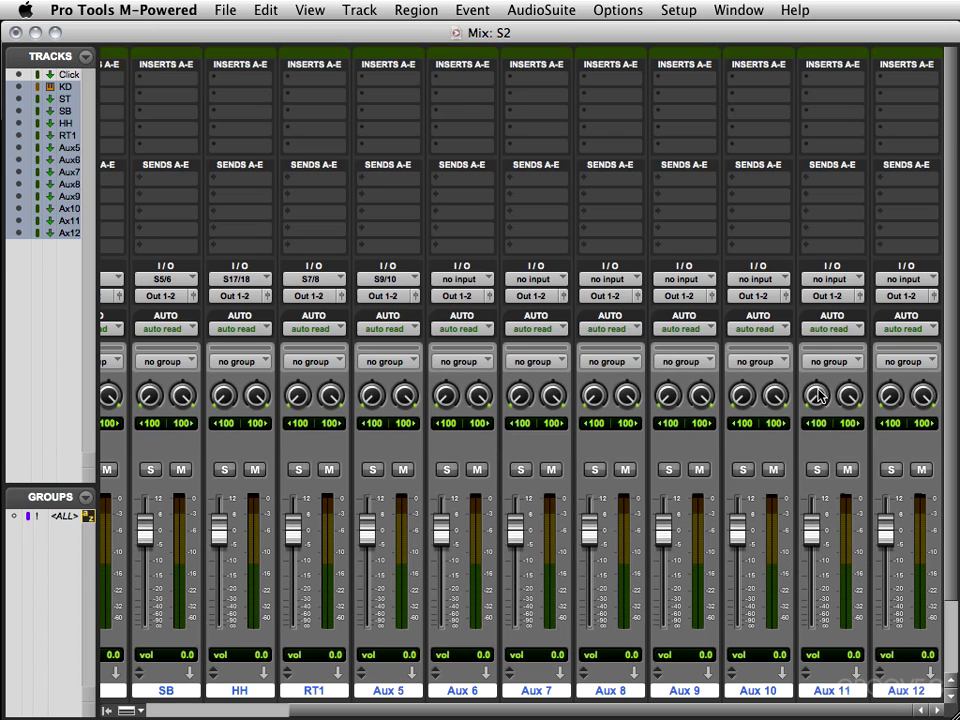
double_click(388, 697)
text(RT2)
key(Return)
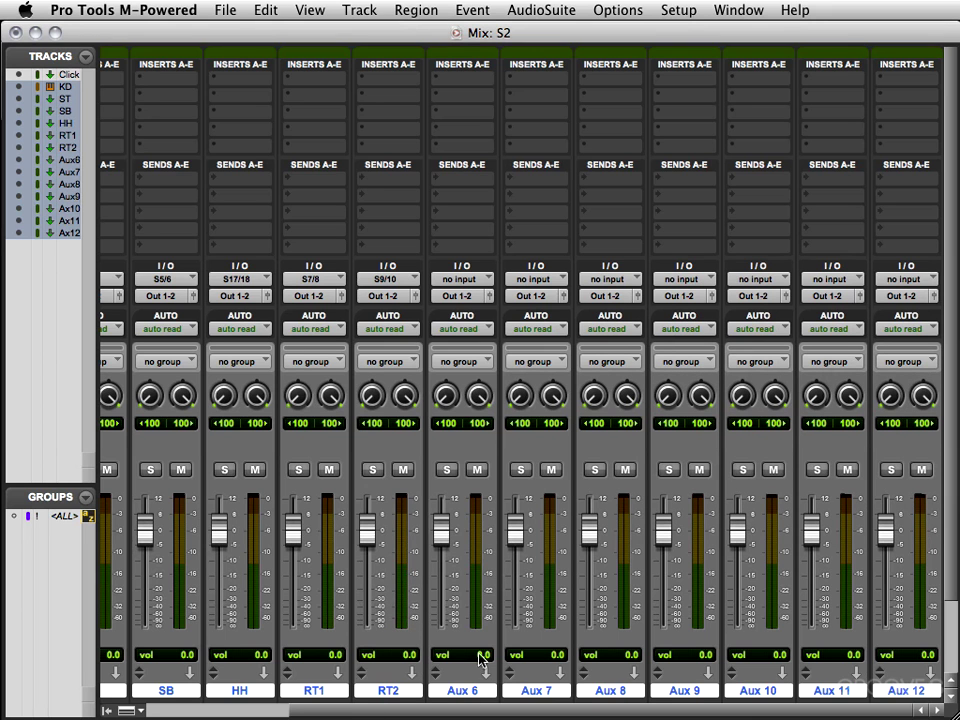
Feed Aux 6 from Superior Drummer output S11/12 and rename it RT3.
click(462, 280)
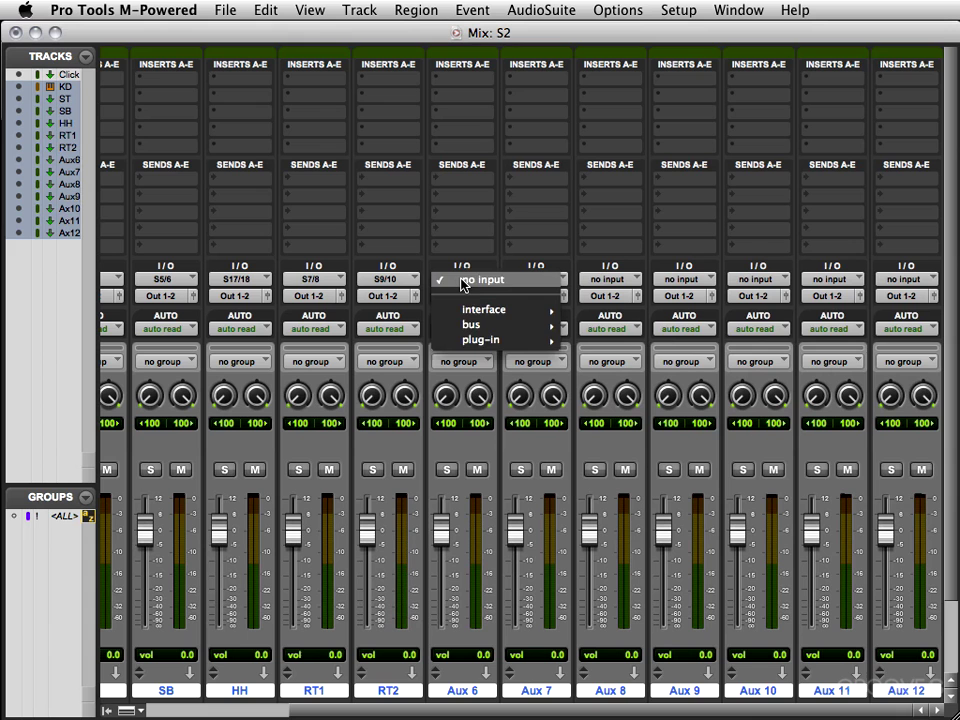
mouse_move(482, 340)
mouse_move(700, 340)
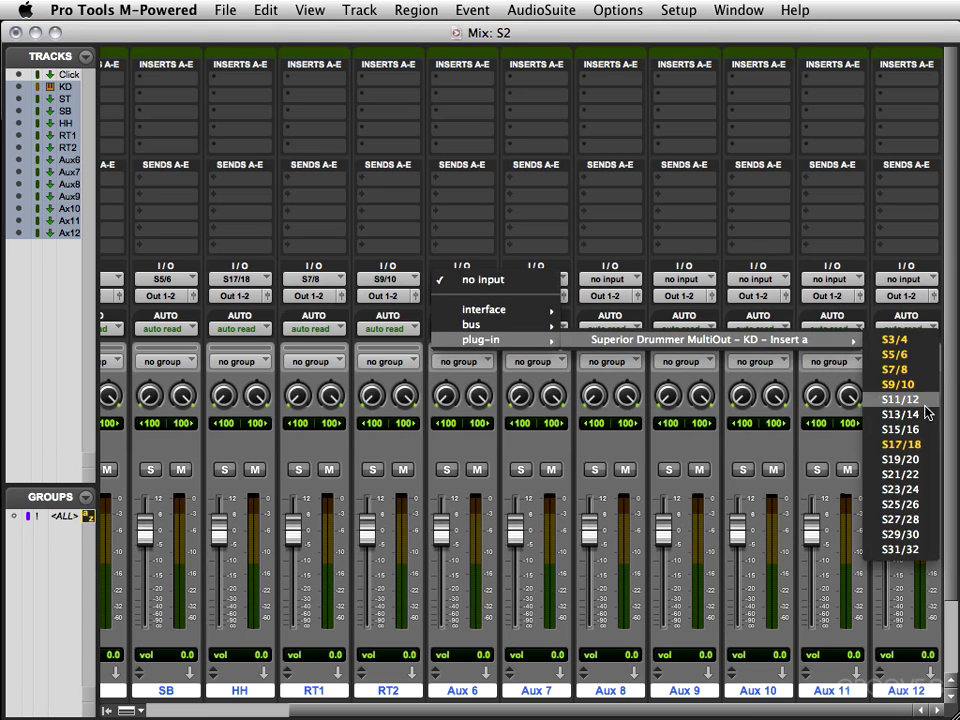
click(924, 401)
double_click(455, 690)
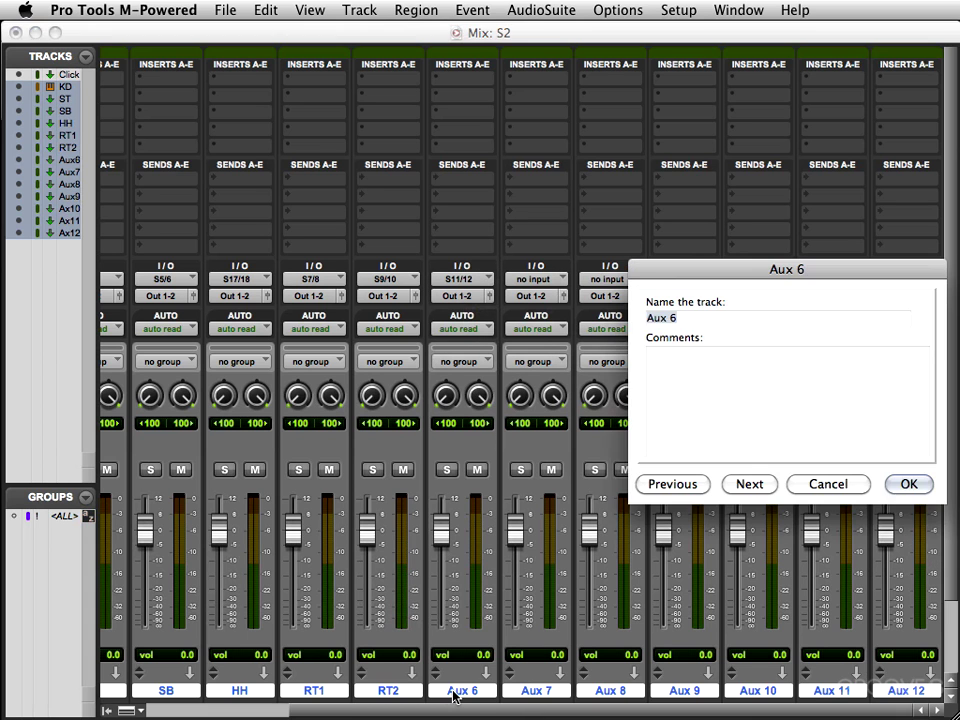
text(RT3)
key(Return)
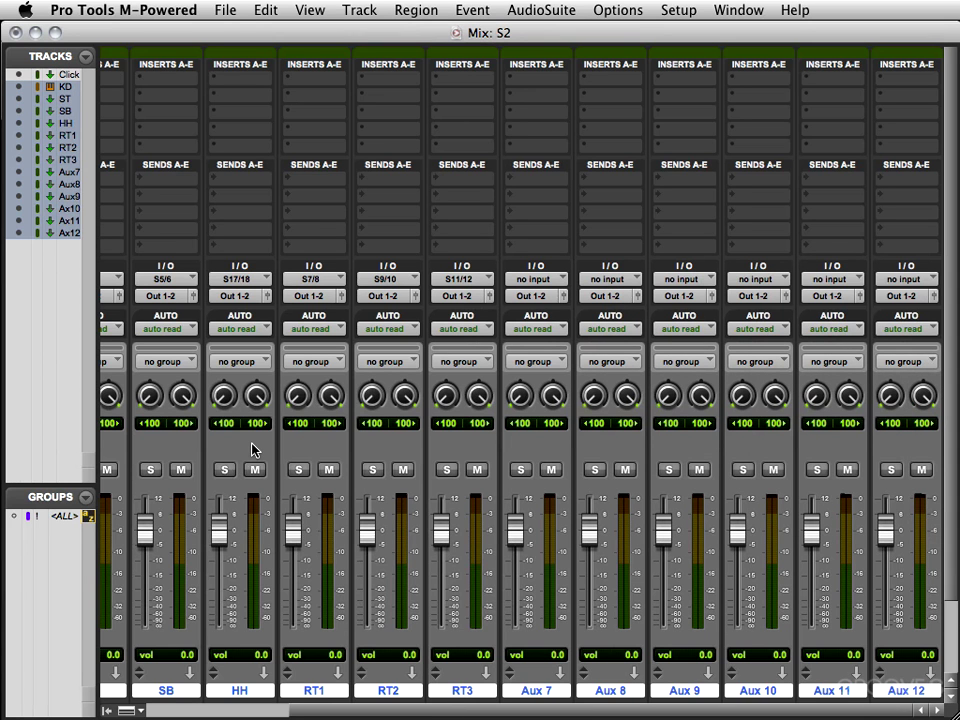
key(super+equal)
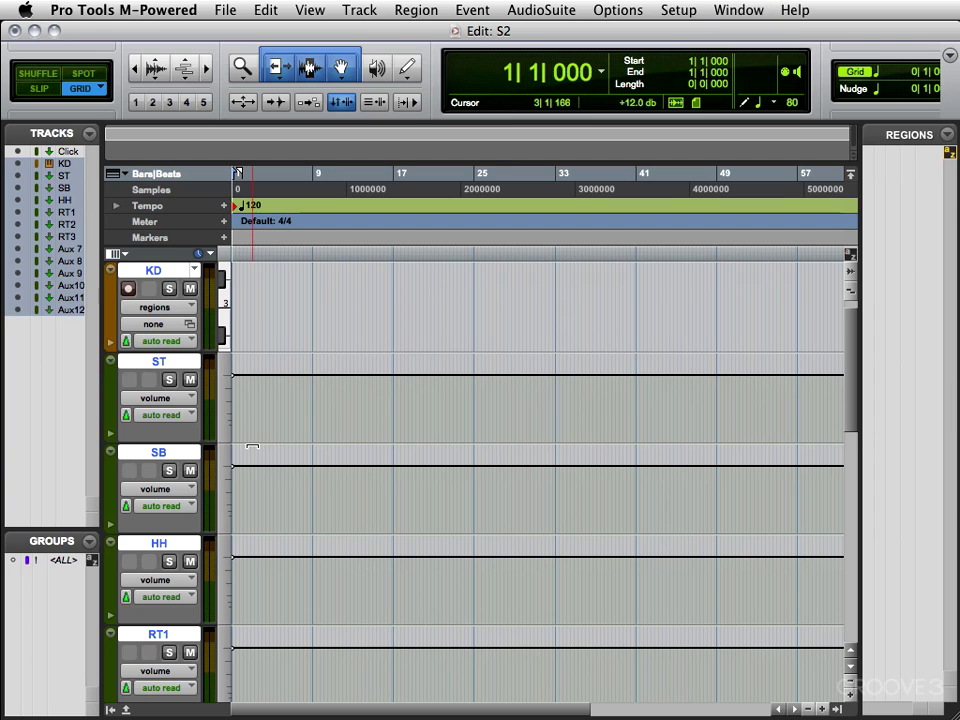
Turn on the I/O view in the Edit window via View > Edit Window Views > I/O.
scroll(129, 611, down, 10)
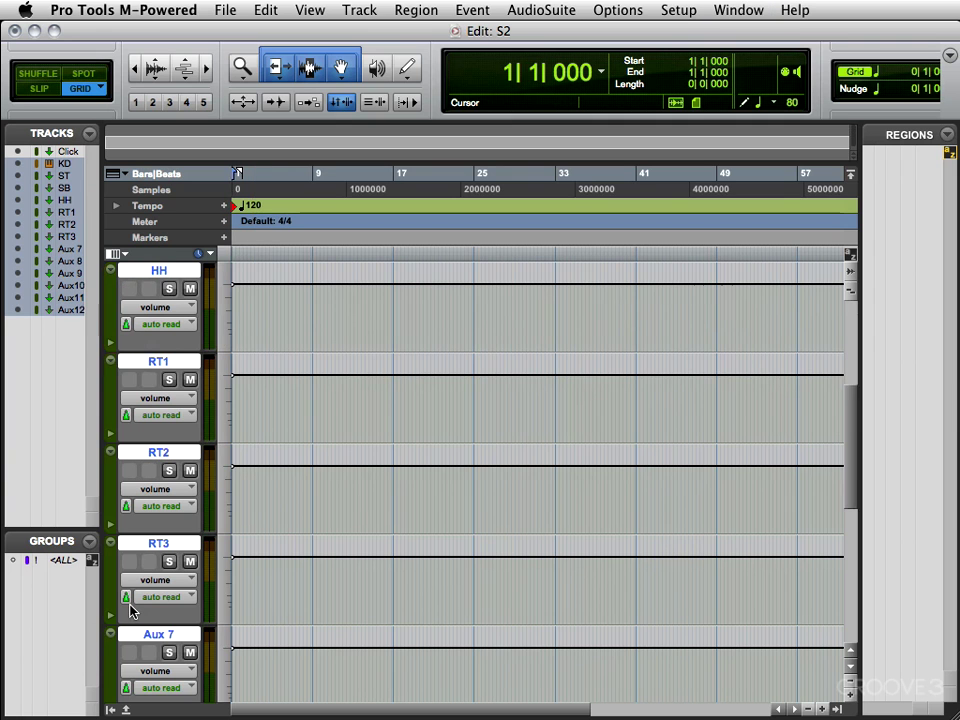
scroll(129, 608, down, 2)
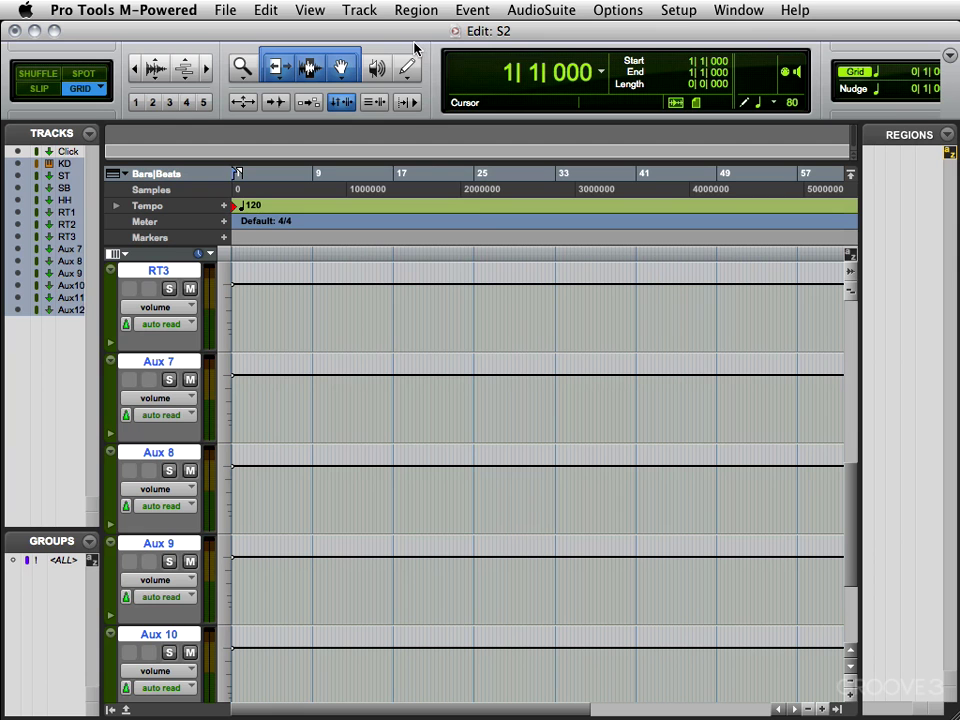
click(309, 10)
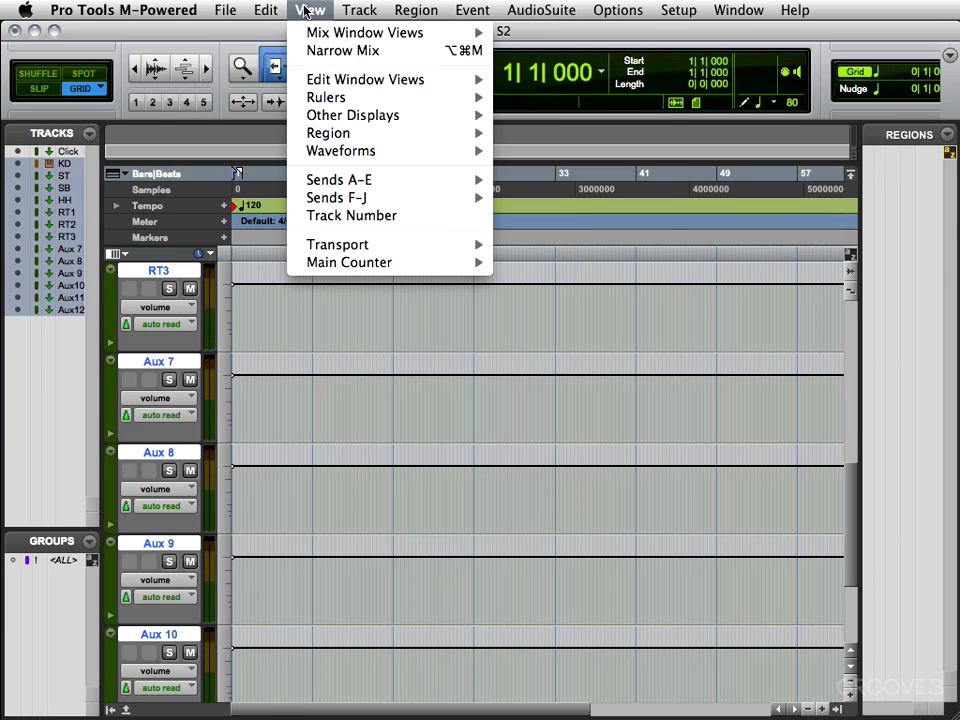
mouse_move(348, 86)
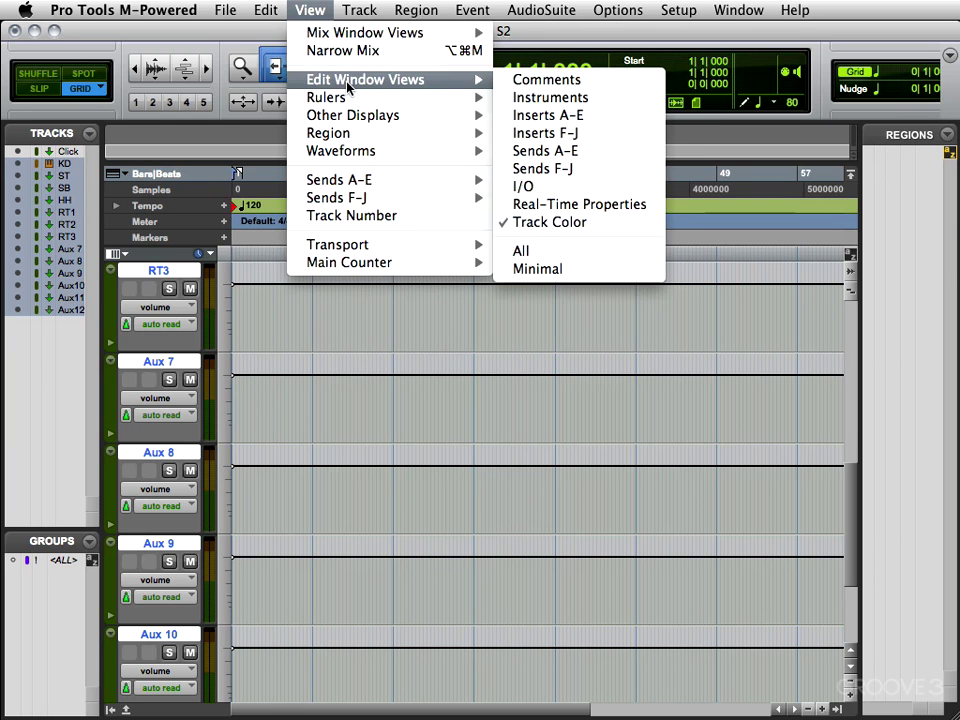
click(538, 188)
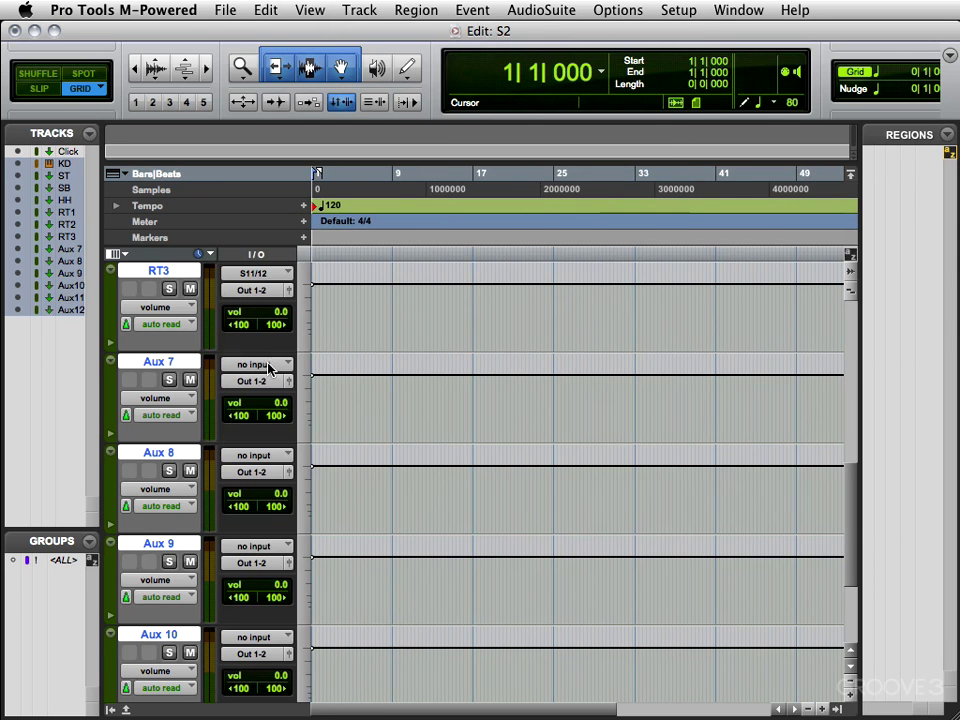
click(270, 368)
Feed Aux 7 from Superior Drummer output S13/14 and rename it FT1.
mouse_move(298, 425)
mouse_move(484, 428)
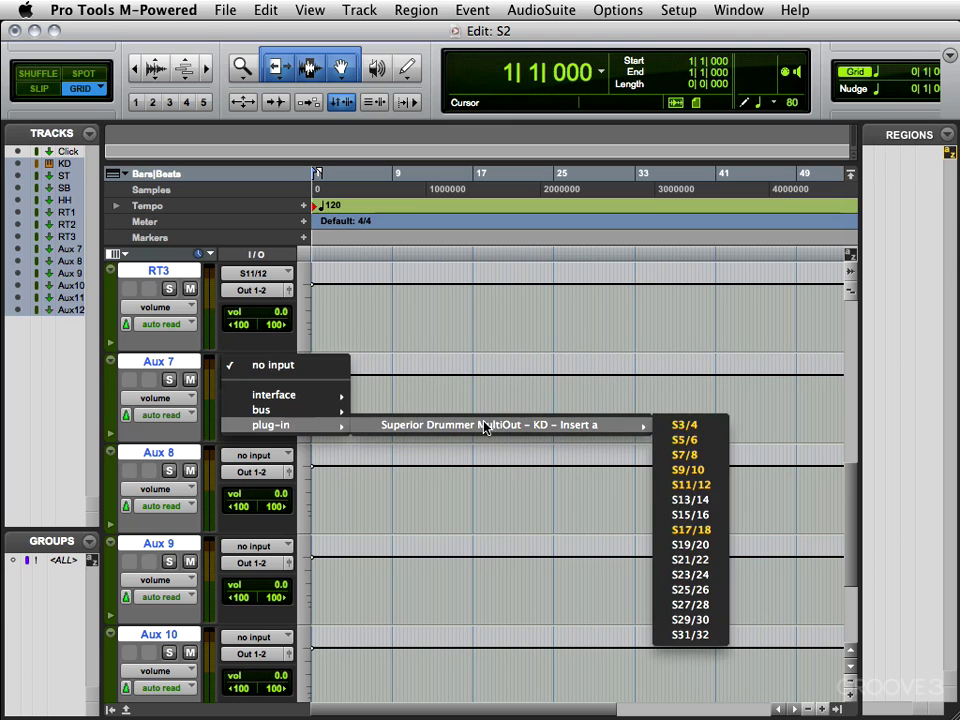
click(684, 502)
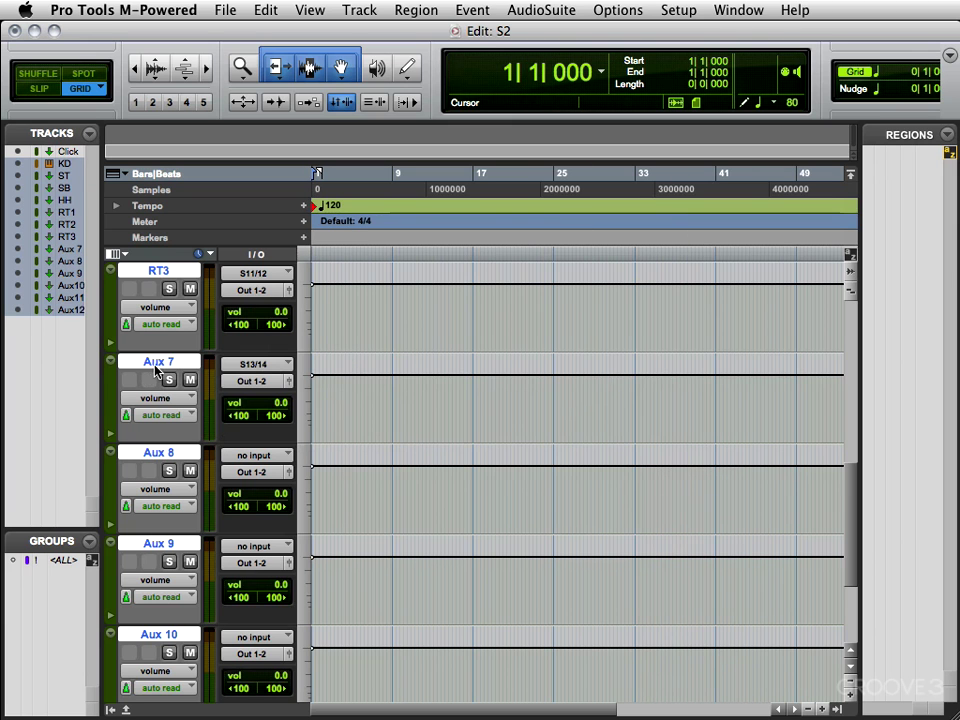
double_click(155, 368)
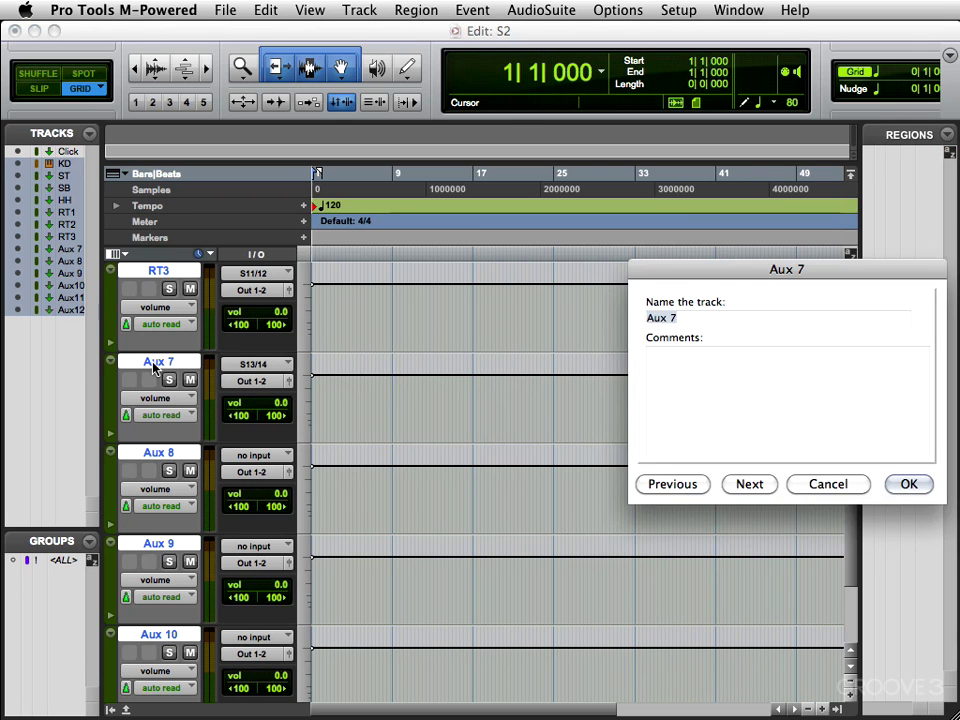
text(FT1)
key(Return)
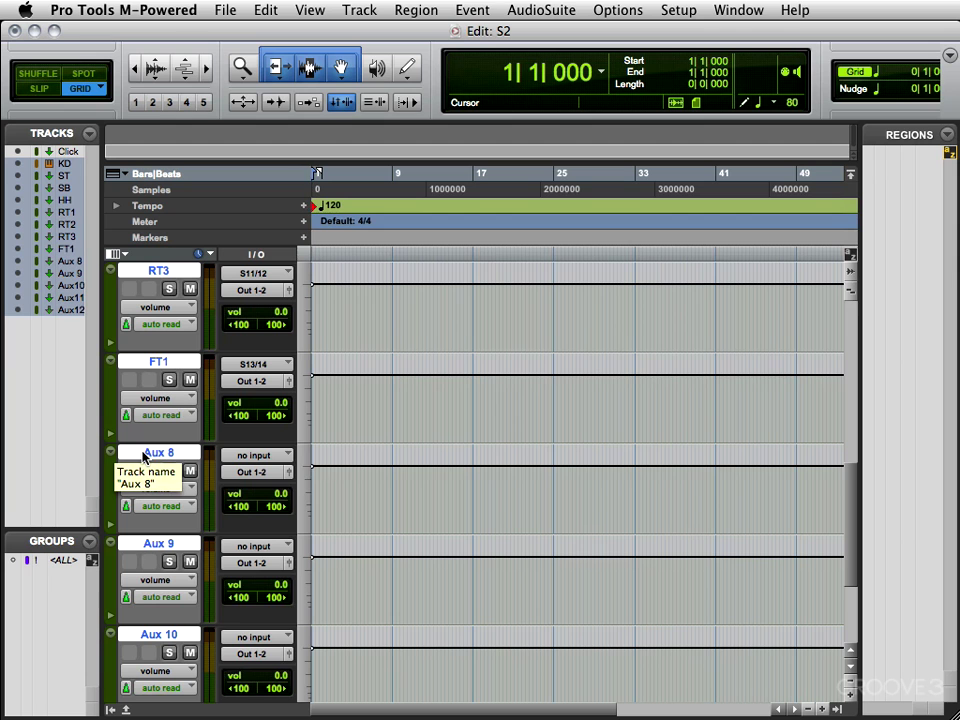
Feed Aux 8 from Superior Drummer output S21/22 and rename it OH.
click(236, 457)
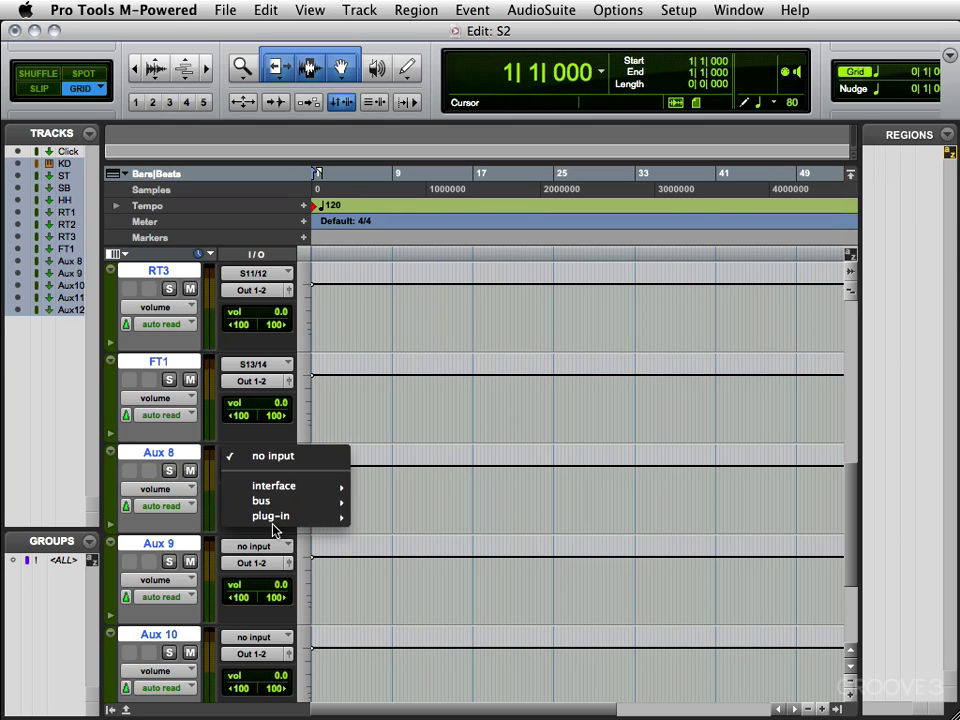
mouse_move(246, 522)
mouse_move(478, 522)
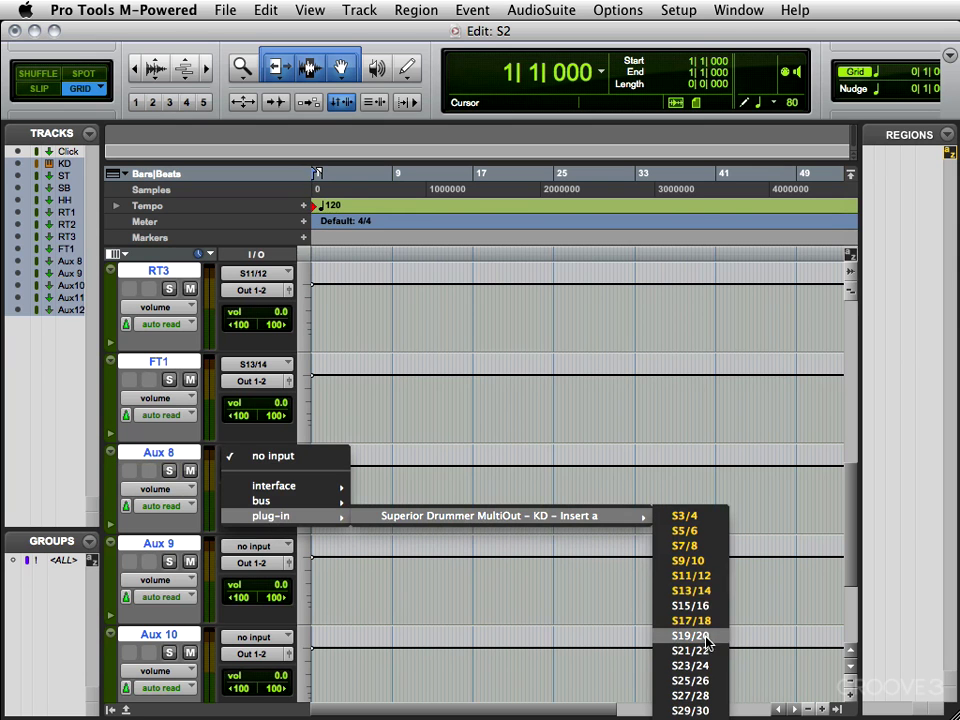
click(660, 650)
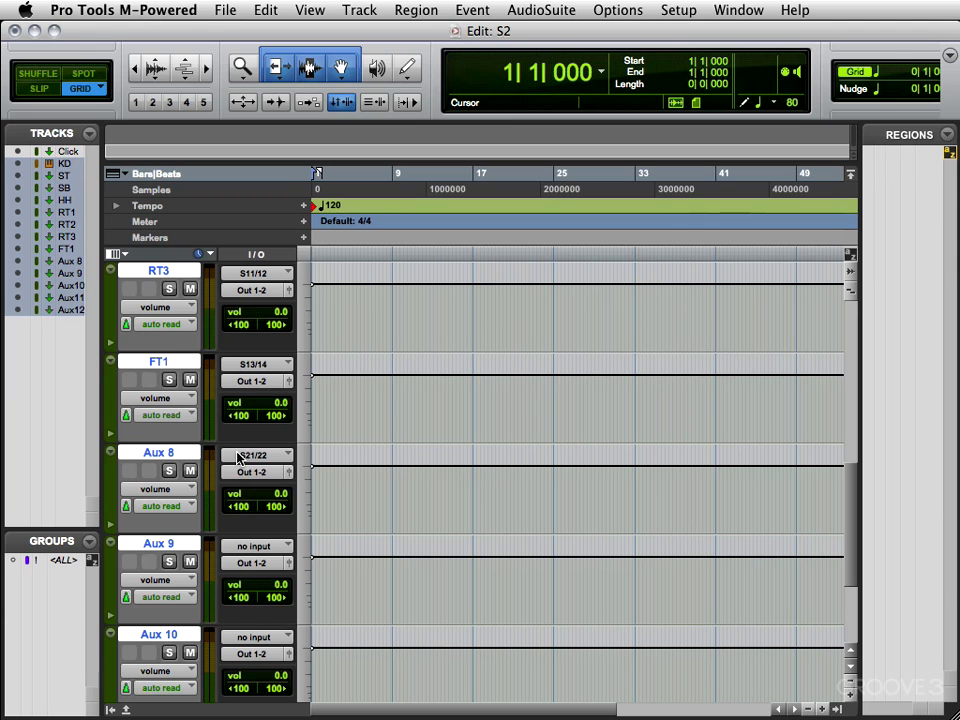
double_click(163, 455)
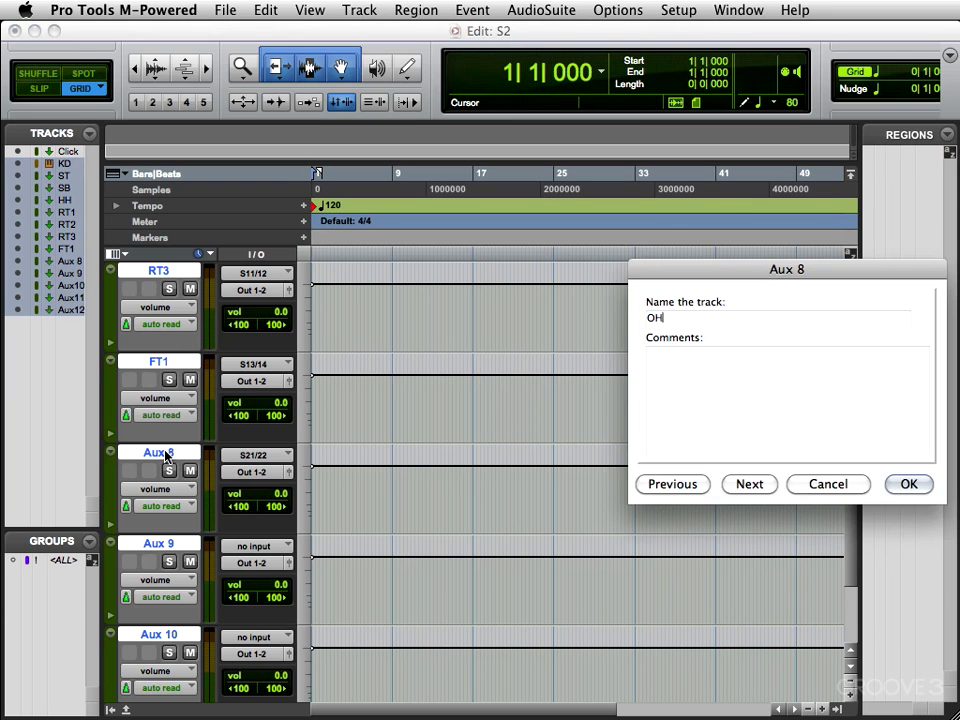
key(Return)
Feed Aux 9 from Superior Drummer output S23/24 and rename it AMB.
scroll(150, 441, down, 1)
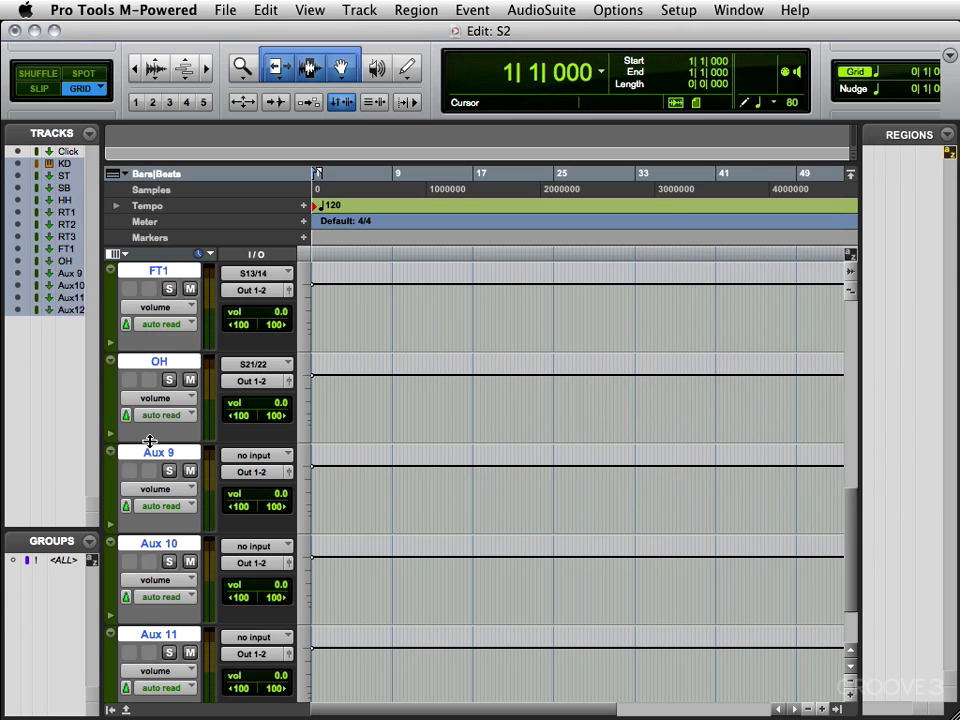
scroll(150, 441, down, 1)
scroll(150, 441, up, 1)
scroll(150, 441, down, 1)
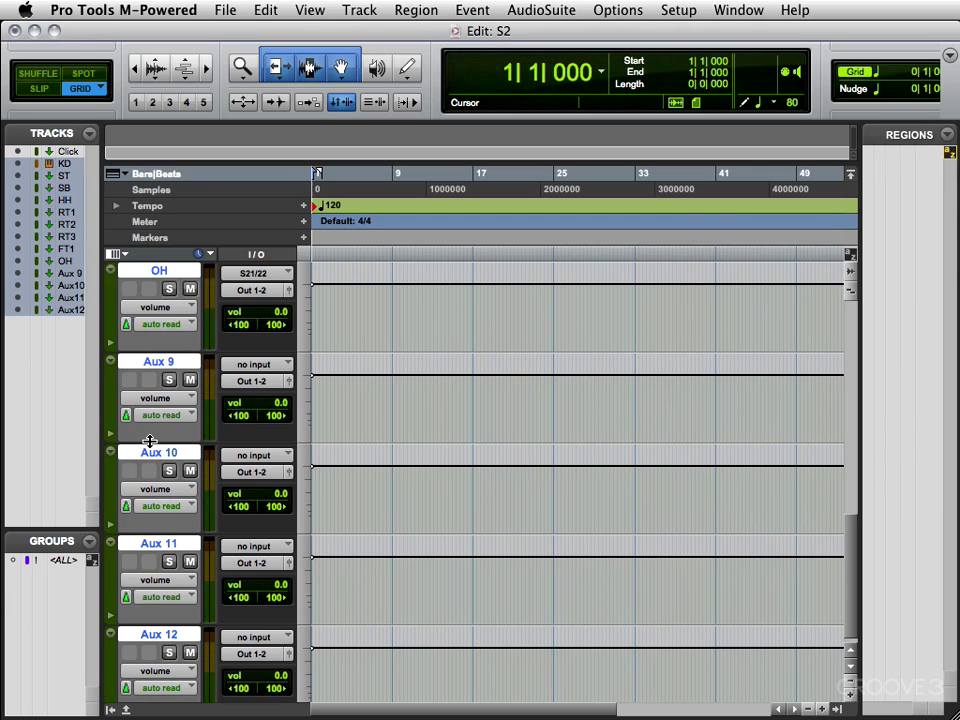
click(250, 366)
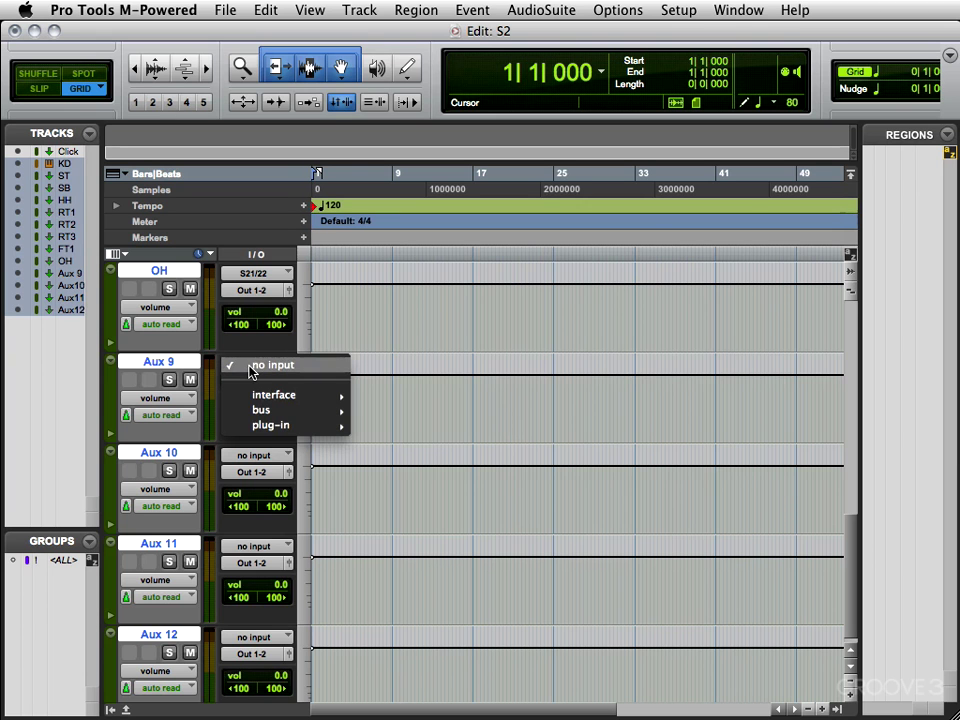
mouse_move(285, 425)
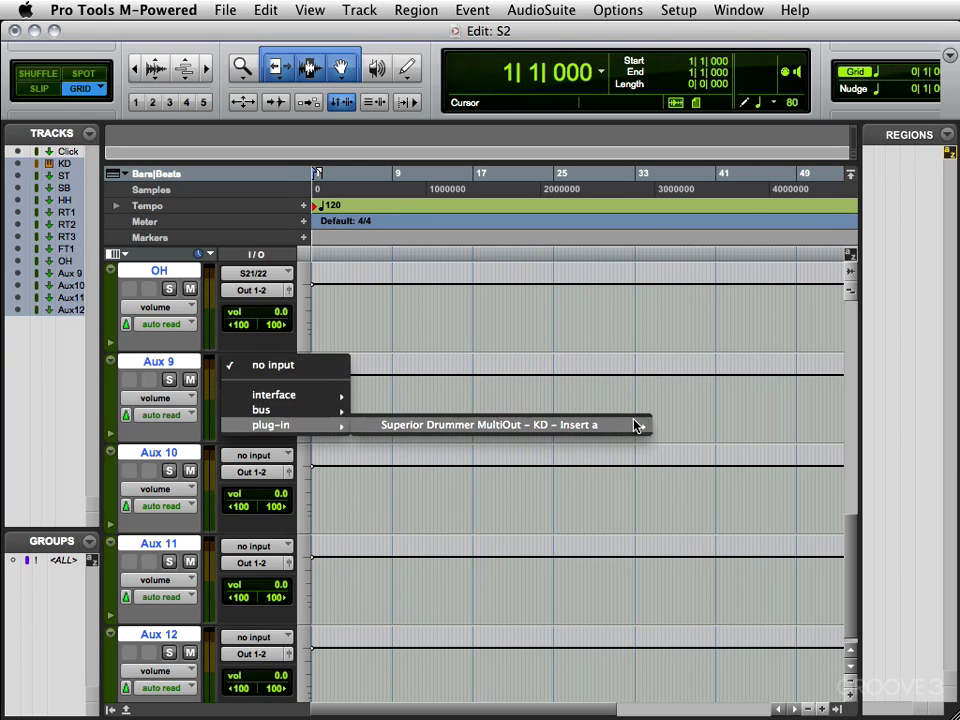
mouse_move(637, 425)
click(690, 572)
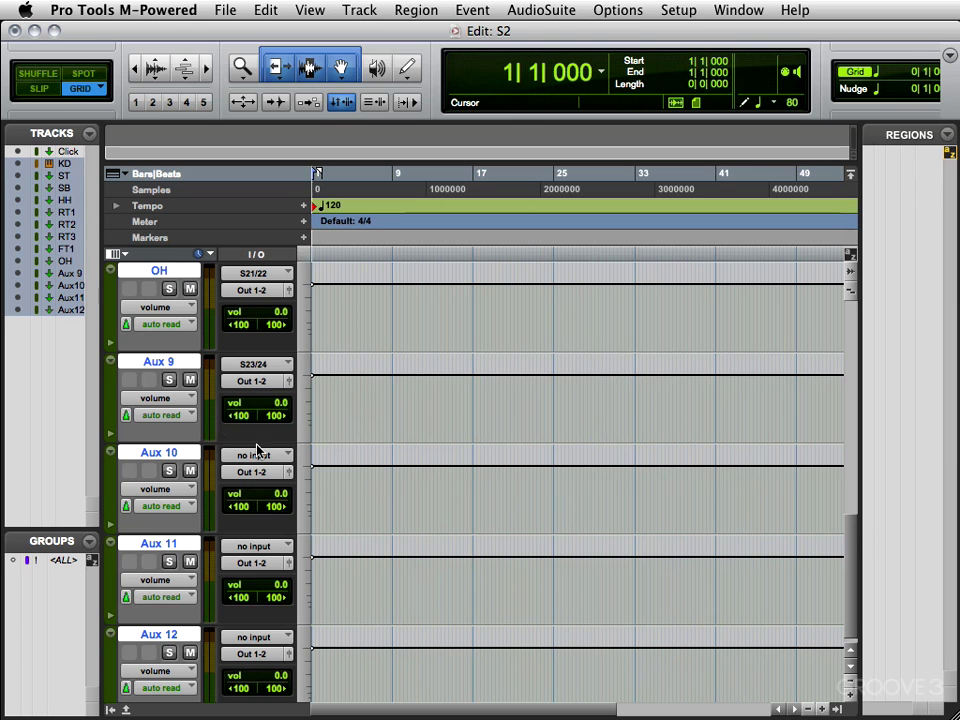
double_click(152, 366)
text(AMB)
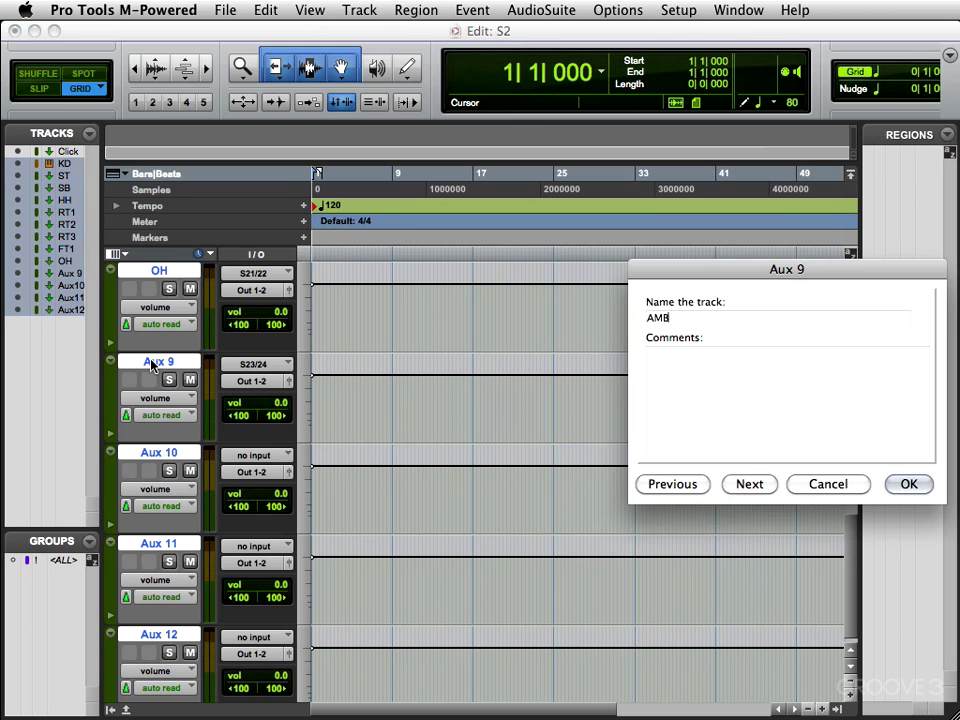
key(Return)
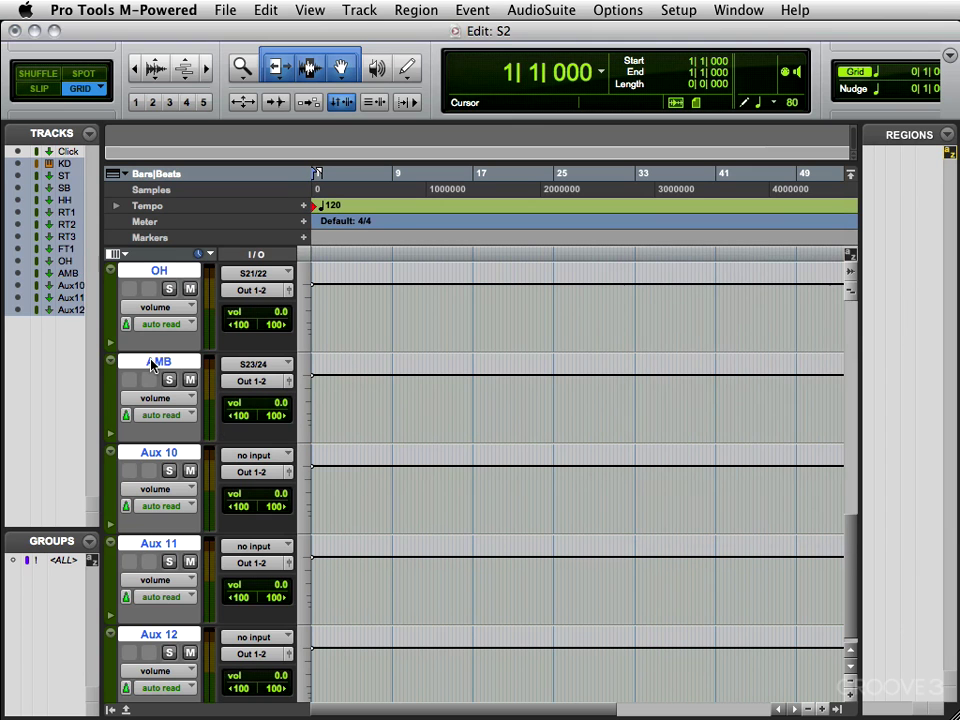
Feed Aux 10 from Superior Drummer output S25/26 and rename it Mono Rm.
click(257, 460)
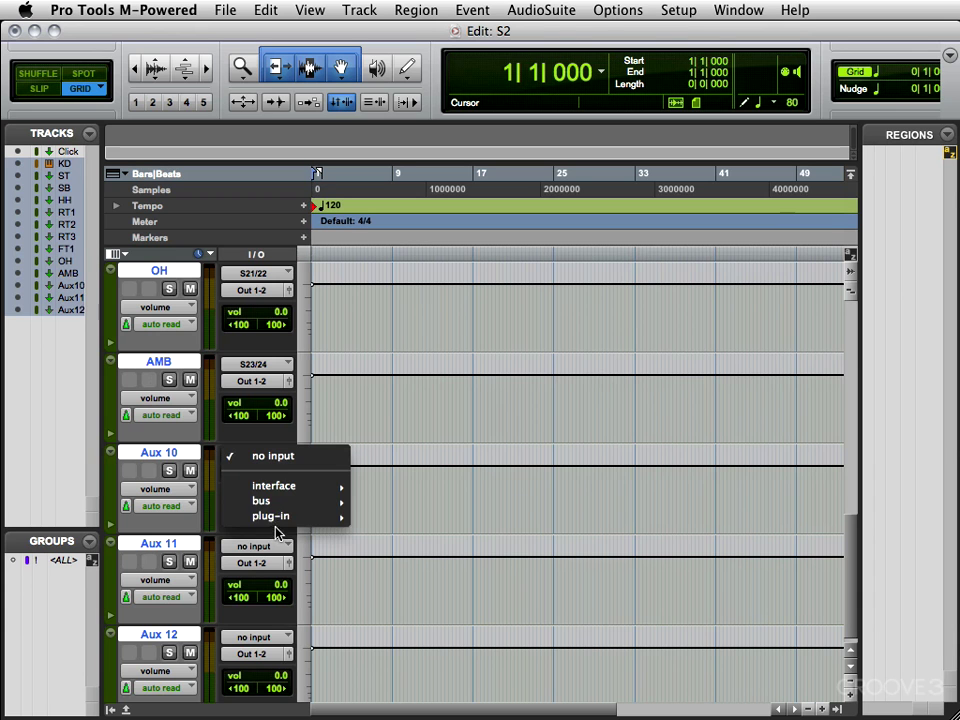
mouse_move(265, 518)
mouse_move(428, 525)
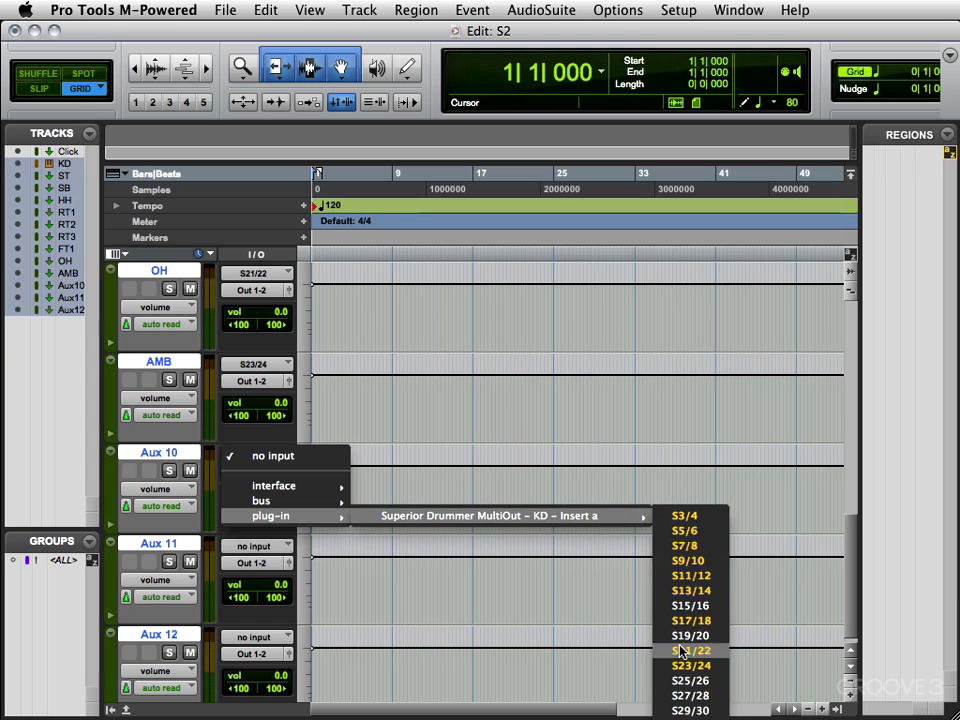
click(688, 681)
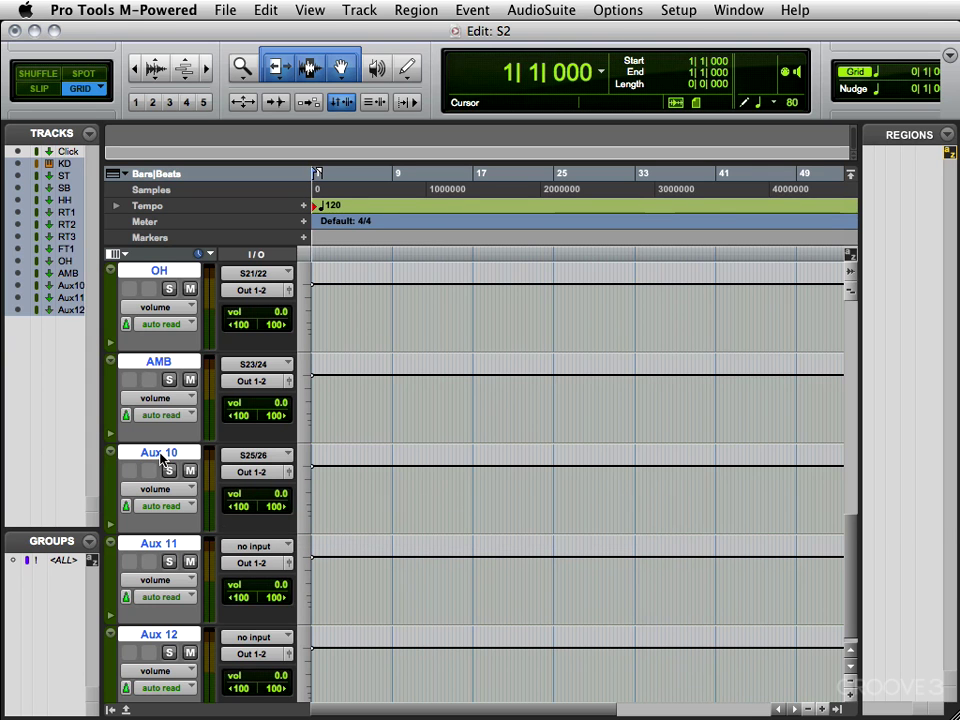
double_click(159, 455)
text(Mono Rm)
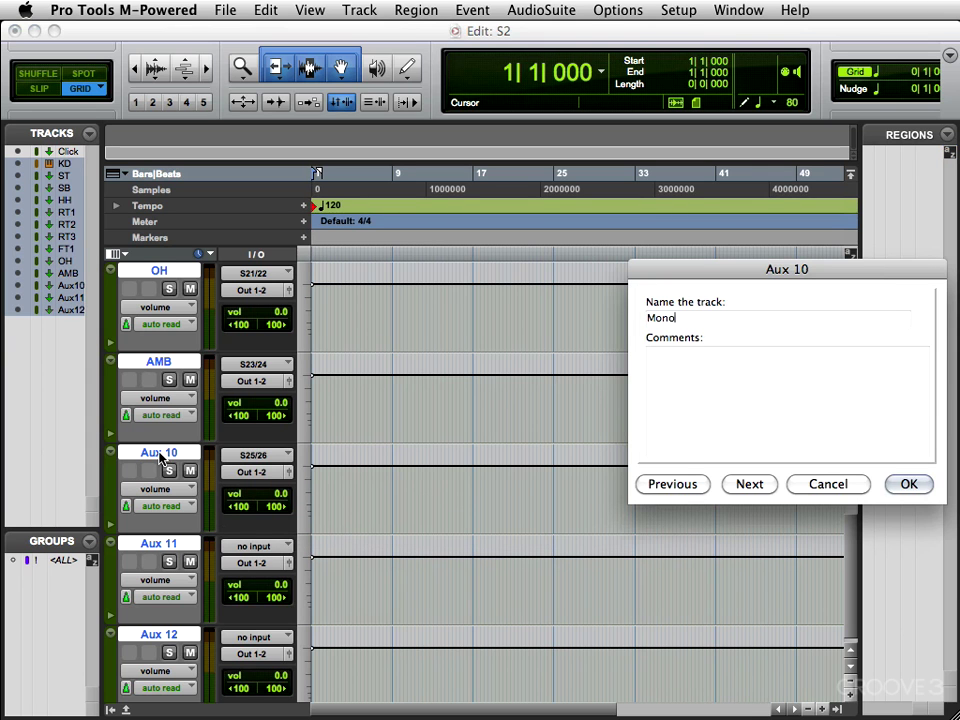
key(Return)
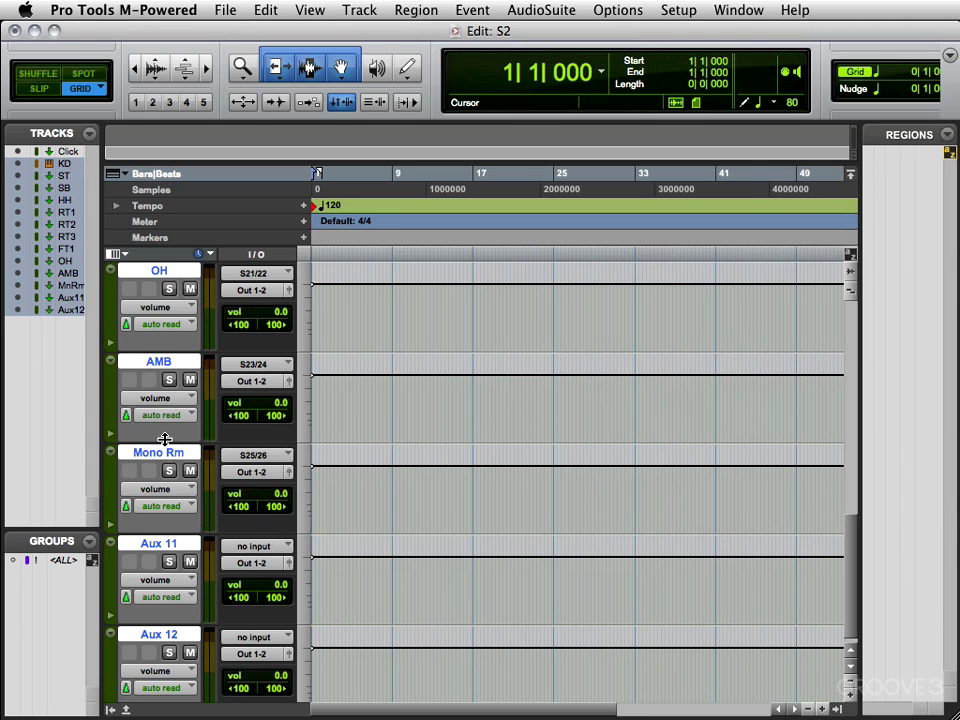
Feed Aux 11 from Superior Drummer output S27/28 and rename it Comp Rm.
scroll(200, 555, down, 1)
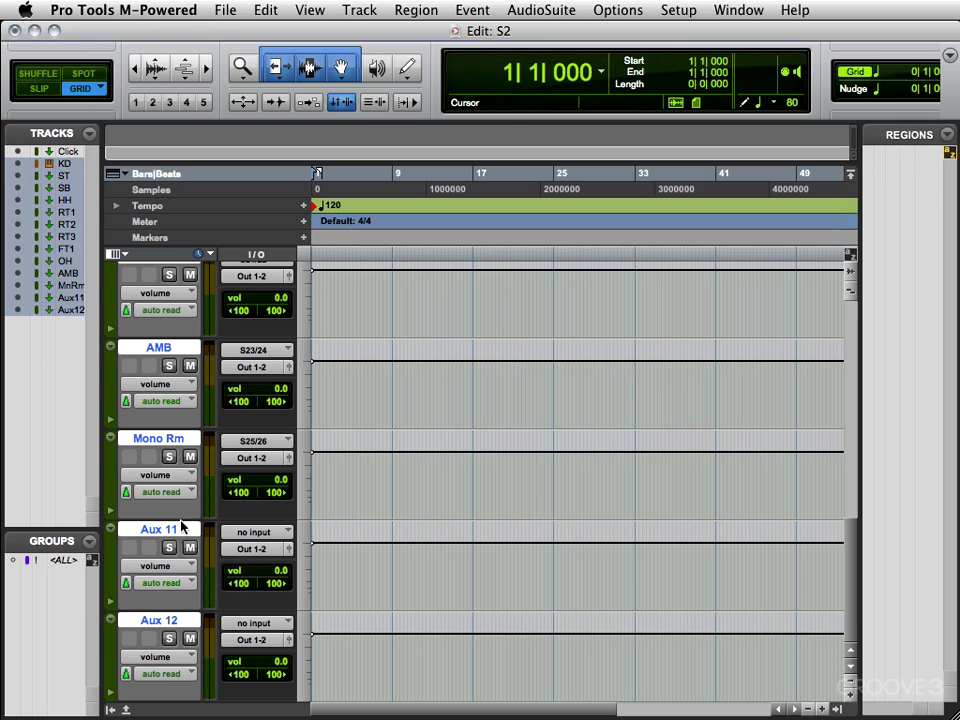
click(268, 532)
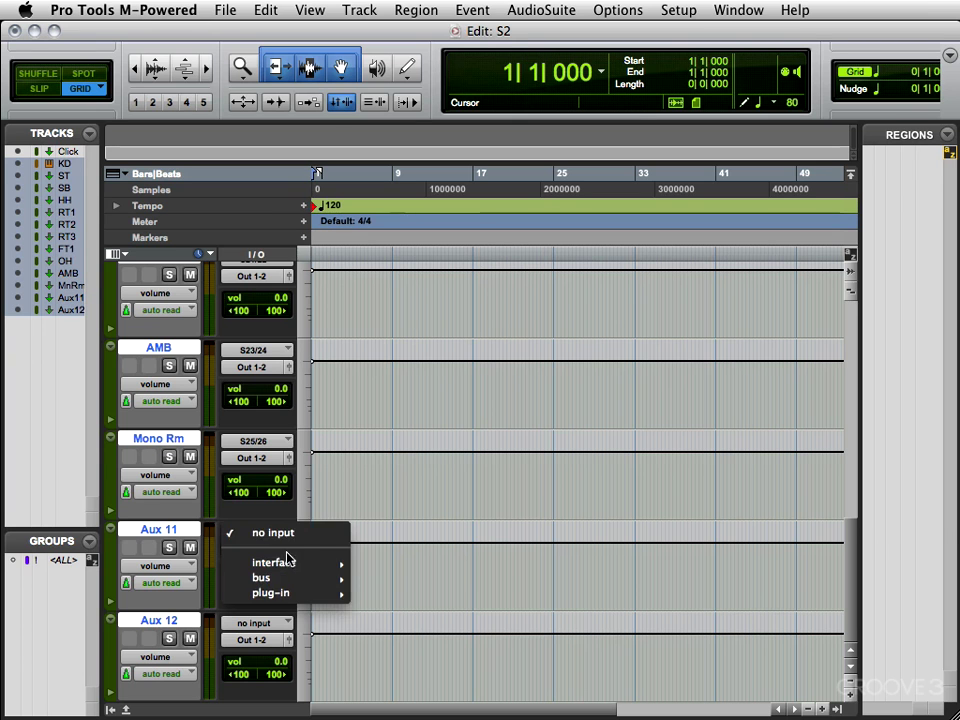
click(390, 590)
double_click(158, 529)
text(C)
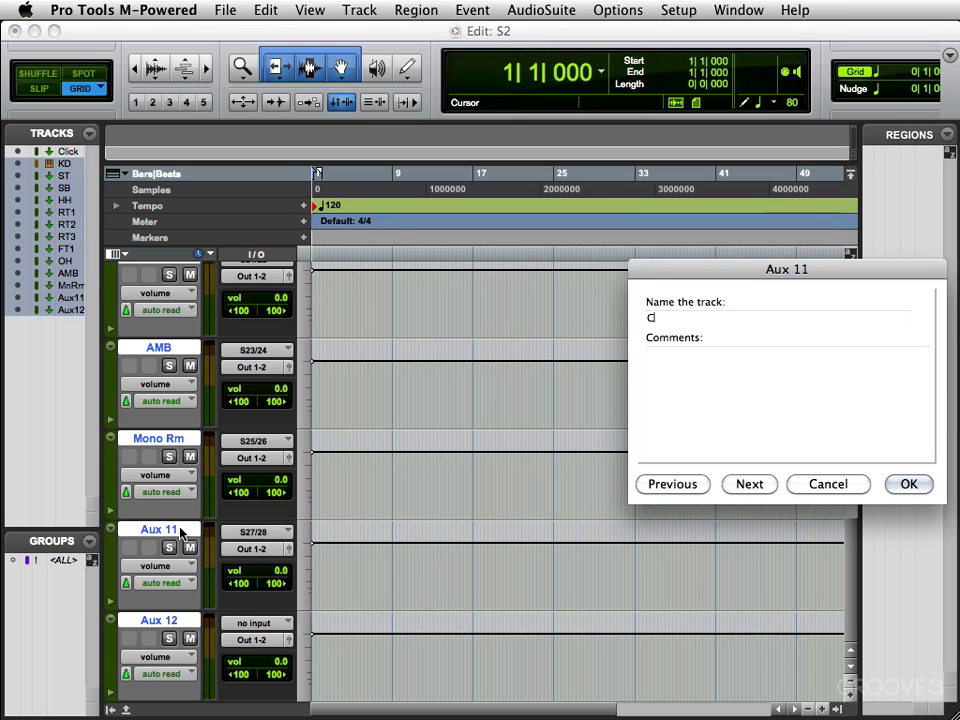
text(omp Rm)
key(Return)
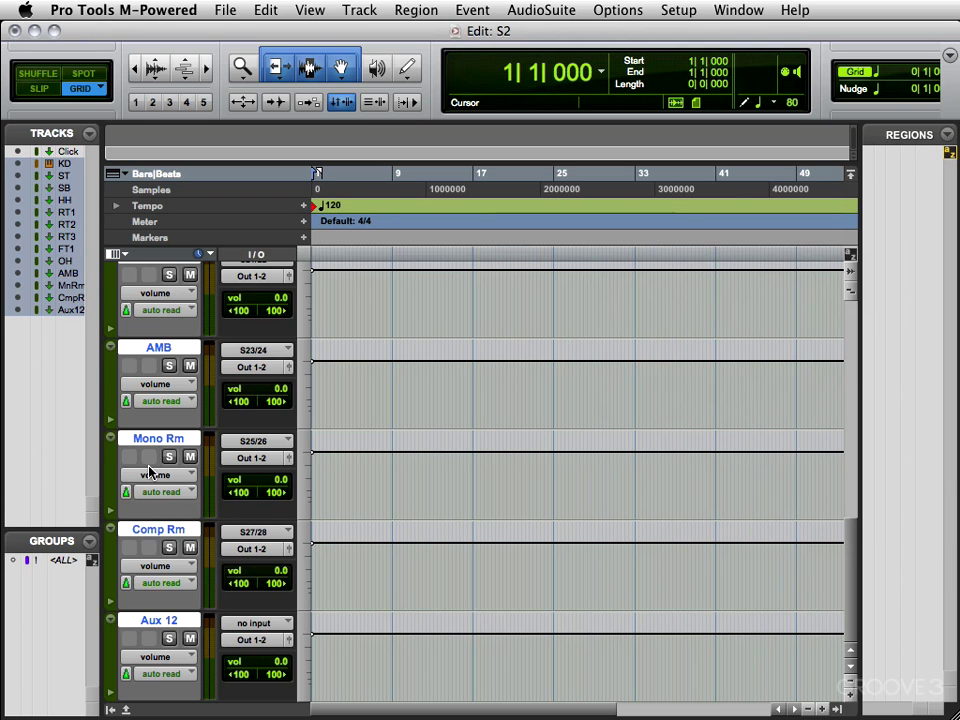
key(super+equal)
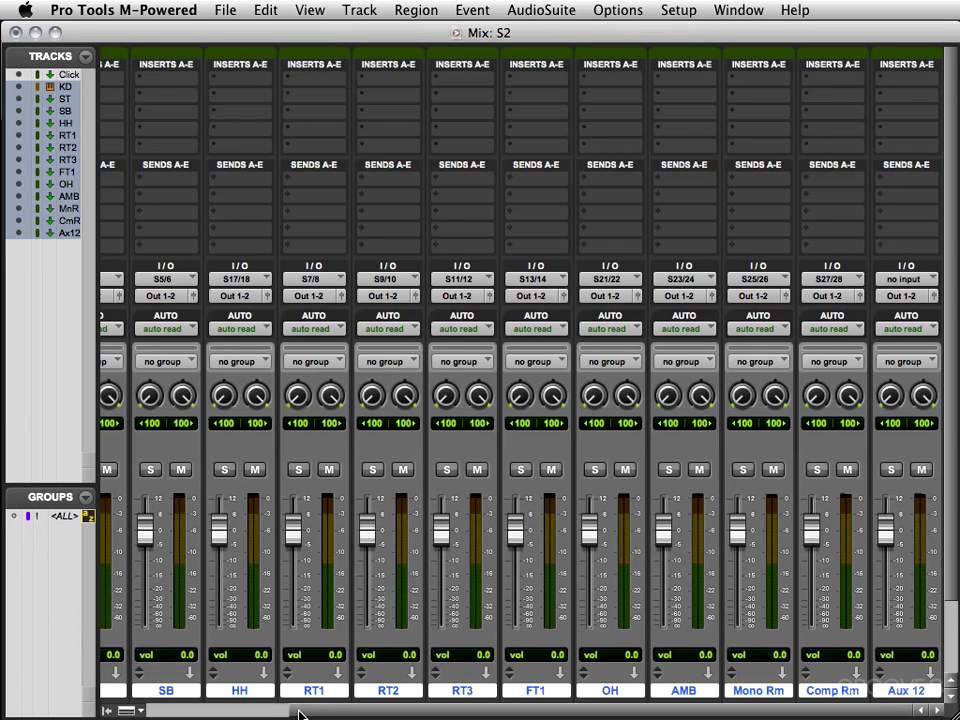
drag(300, 714, 190, 714)
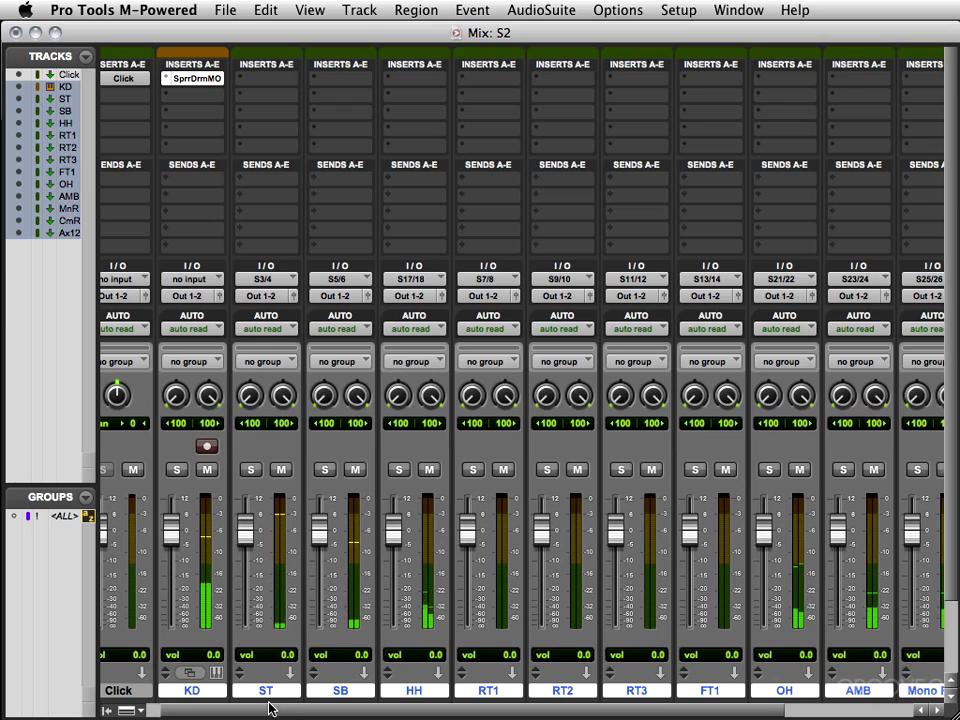
drag(270, 710, 362, 713)
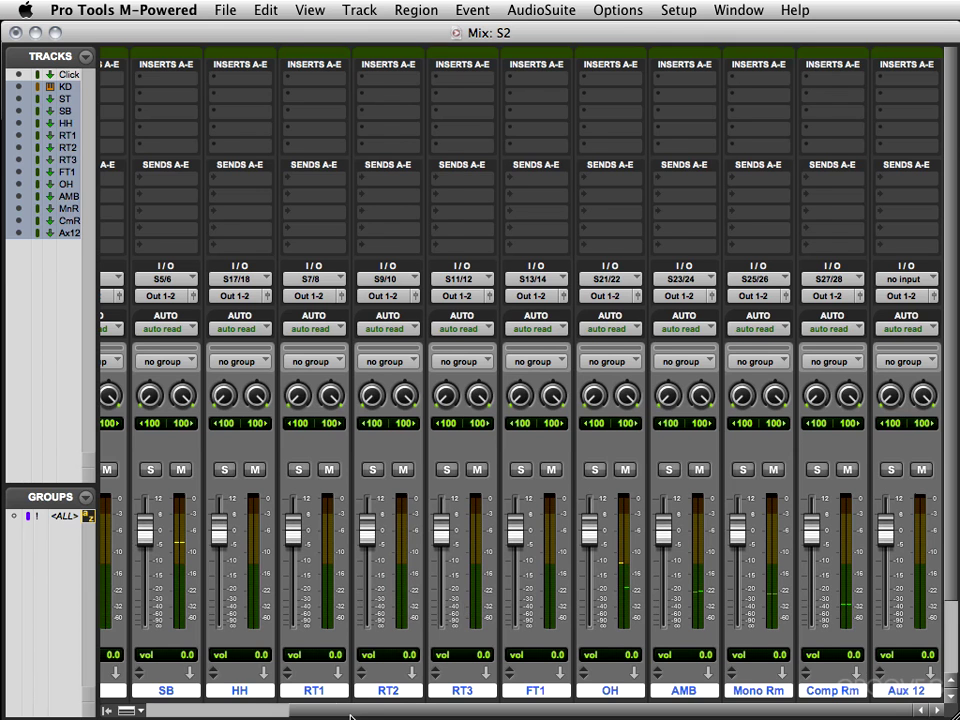
drag(349, 713, 150, 705)
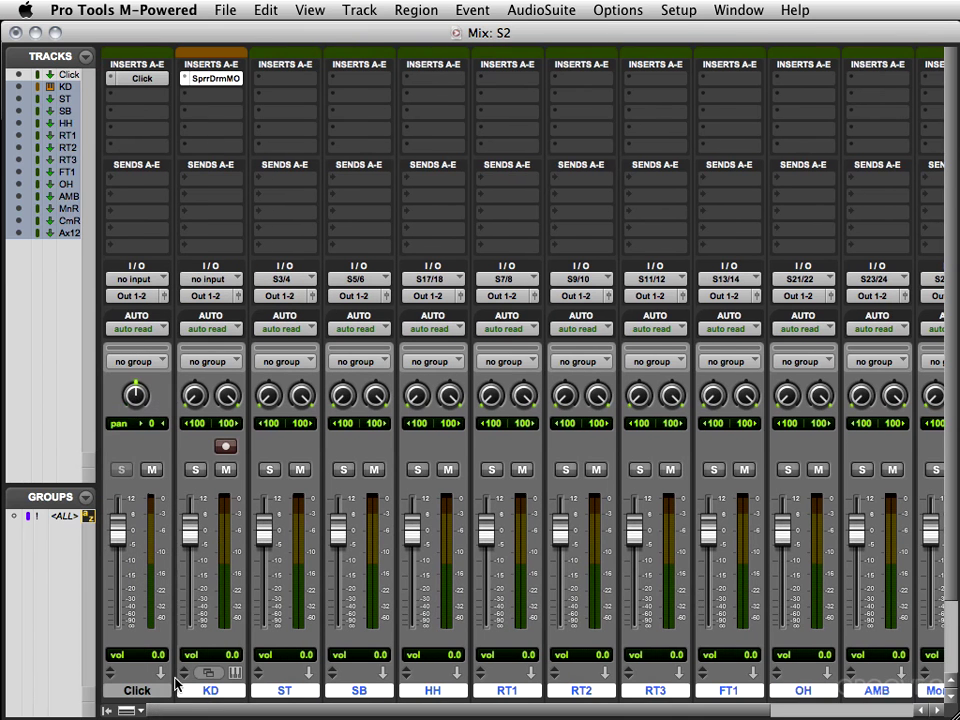